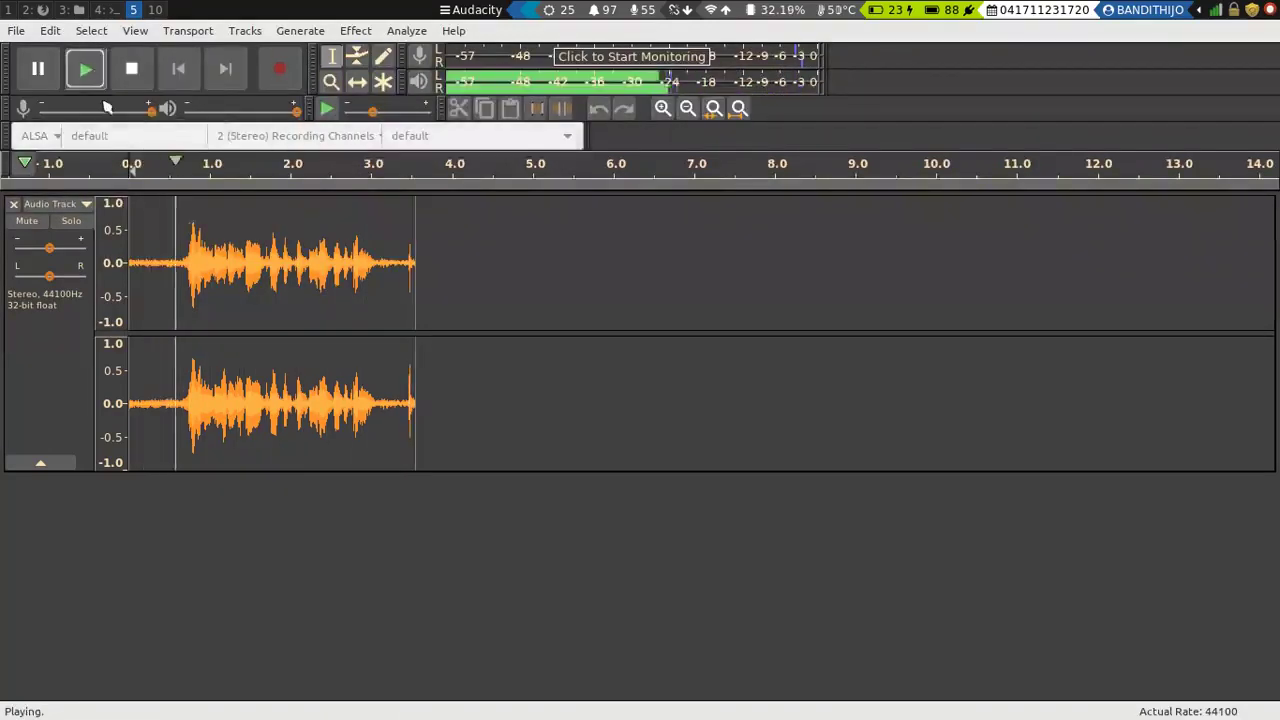
# Step: Replace the existing audio track with a new stereo voice recording and play it back
pyautogui.click(14, 203)
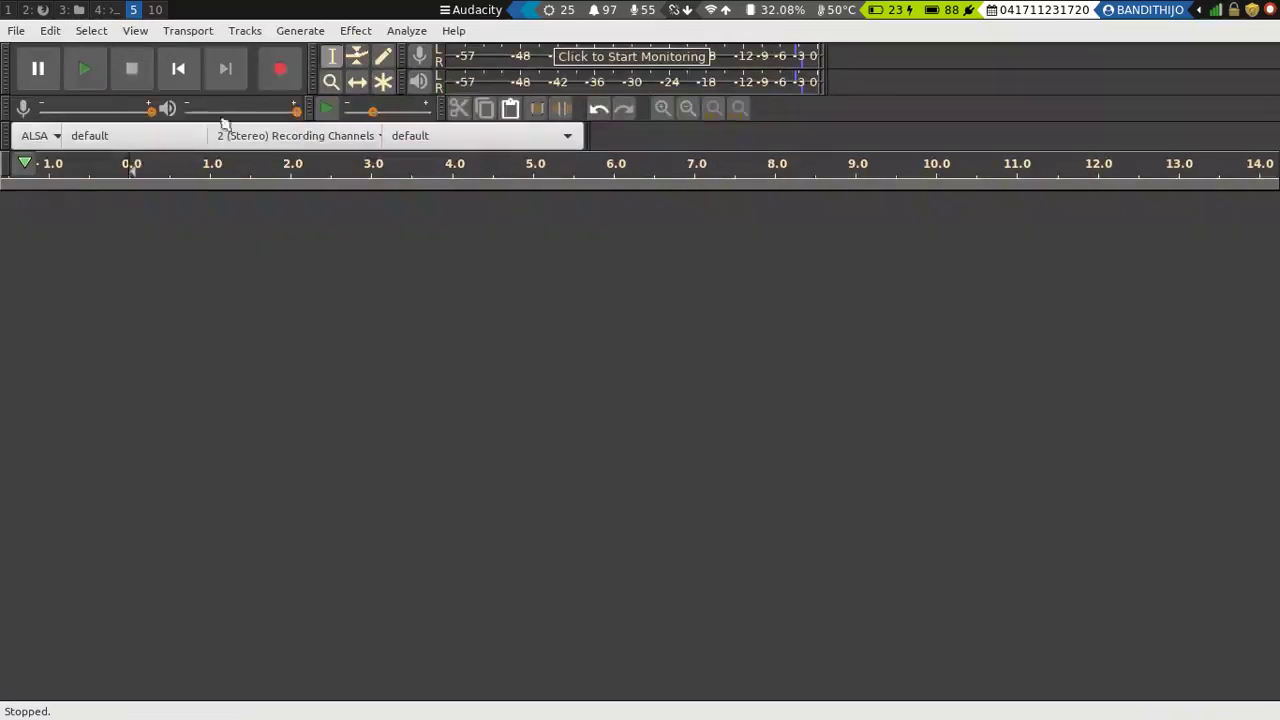
pyautogui.click(280, 70)
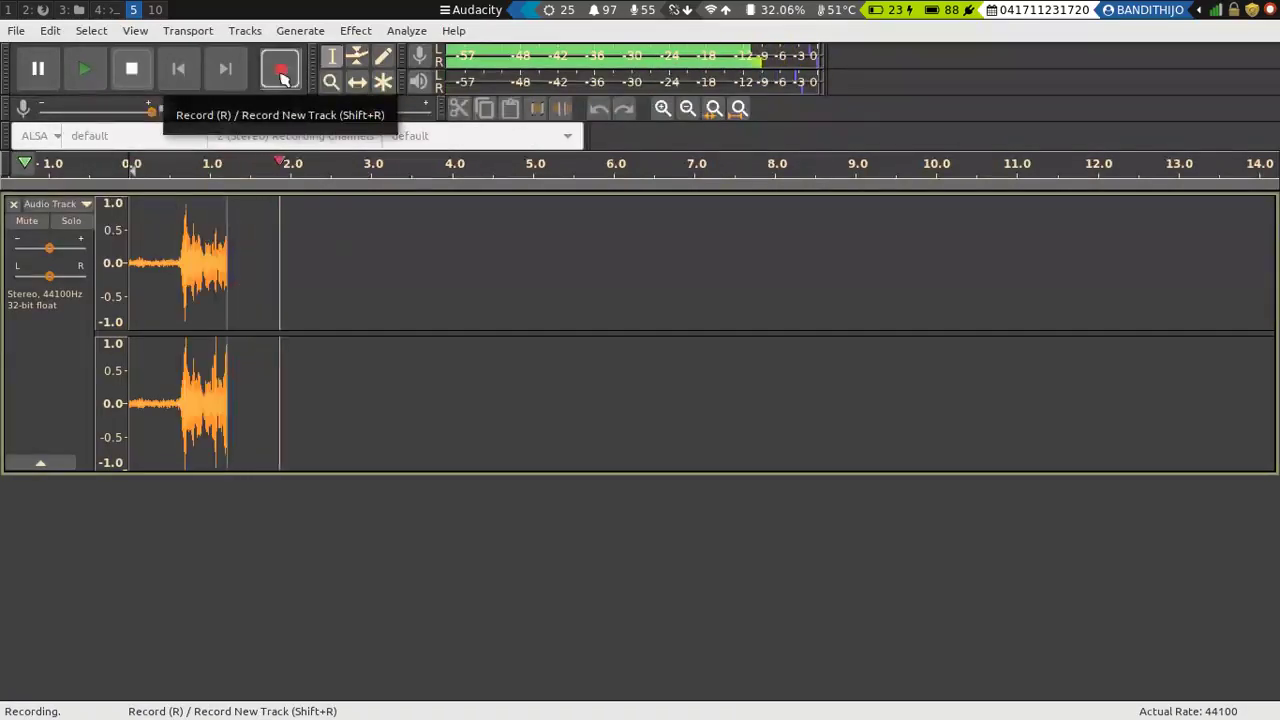
pyautogui.press('space')
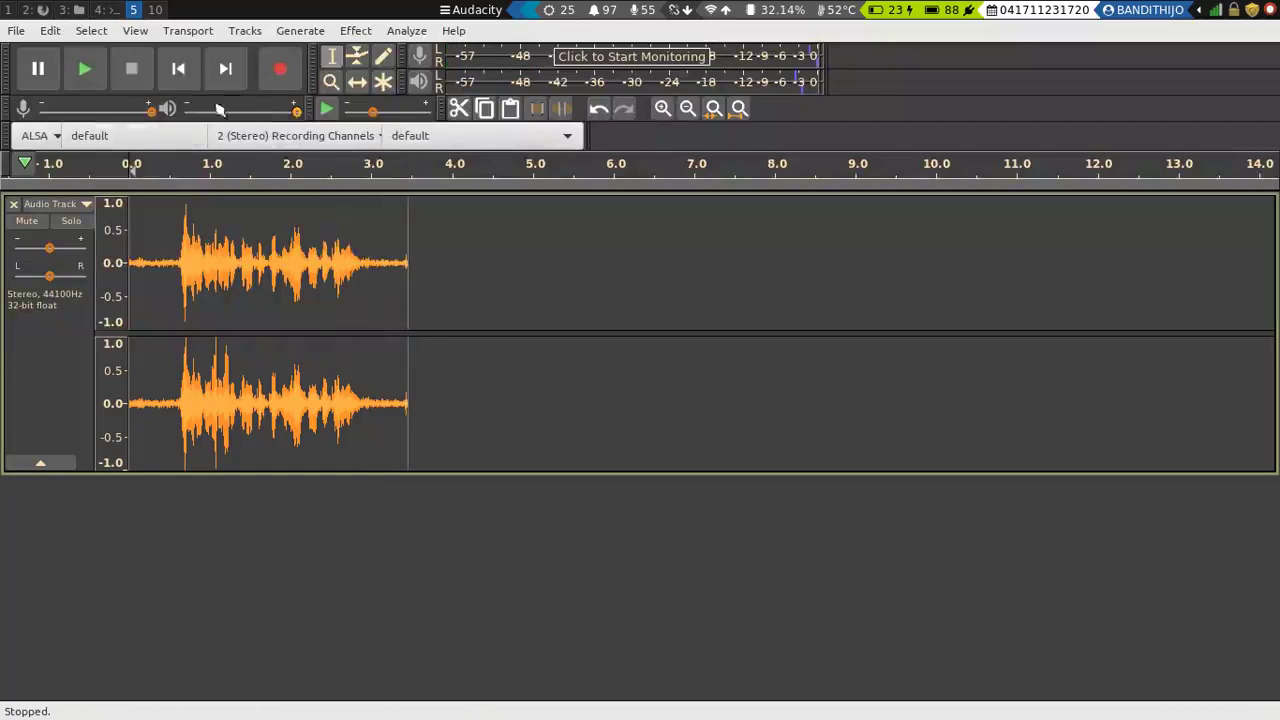
pyautogui.click(85, 69)
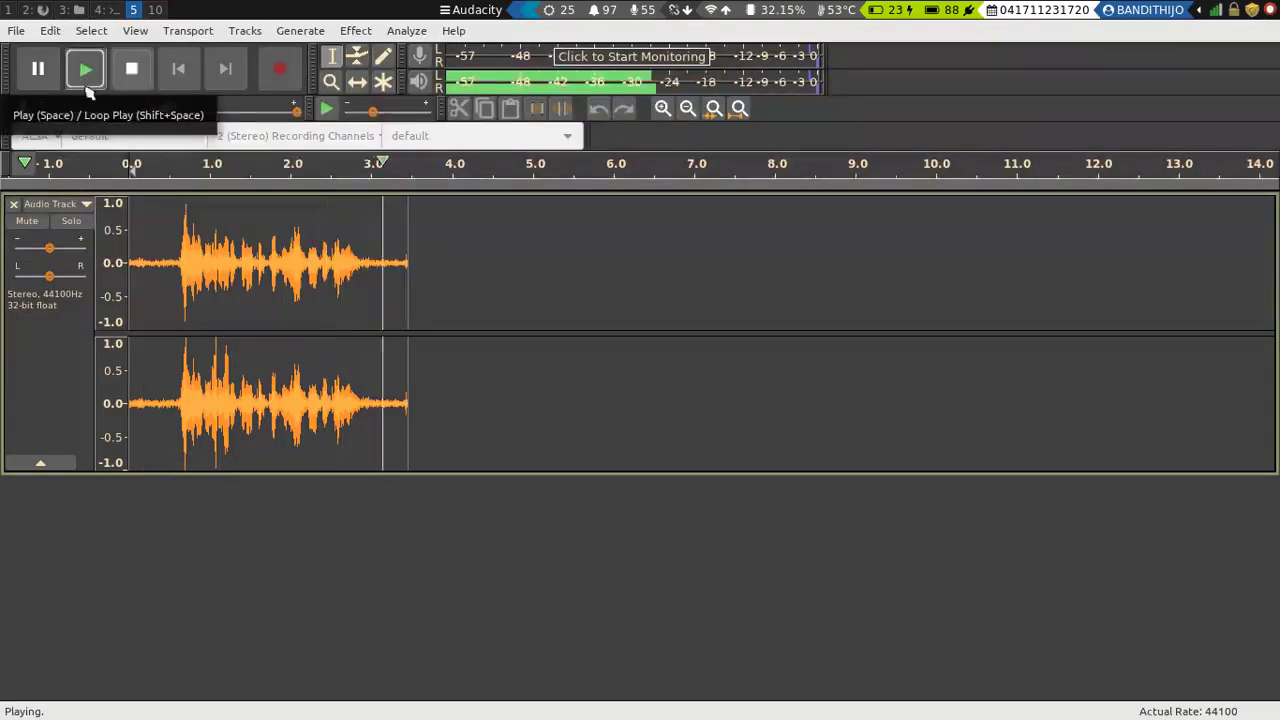
# Step: Capture a Noise Reduction profile from about the first 0.3 seconds of silence in the recording
pyautogui.moveTo(153, 255); pyautogui.dragTo(115, 258)
pyautogui.click(368, 30)
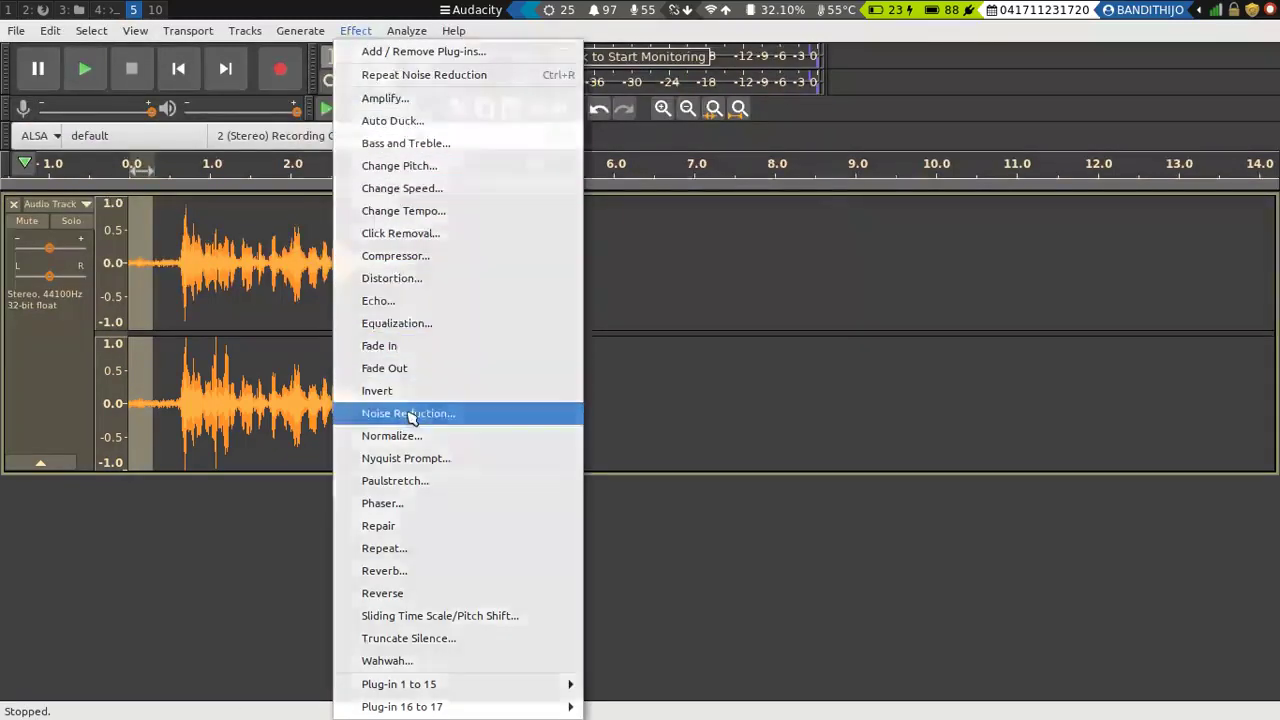
pyautogui.click(400, 413)
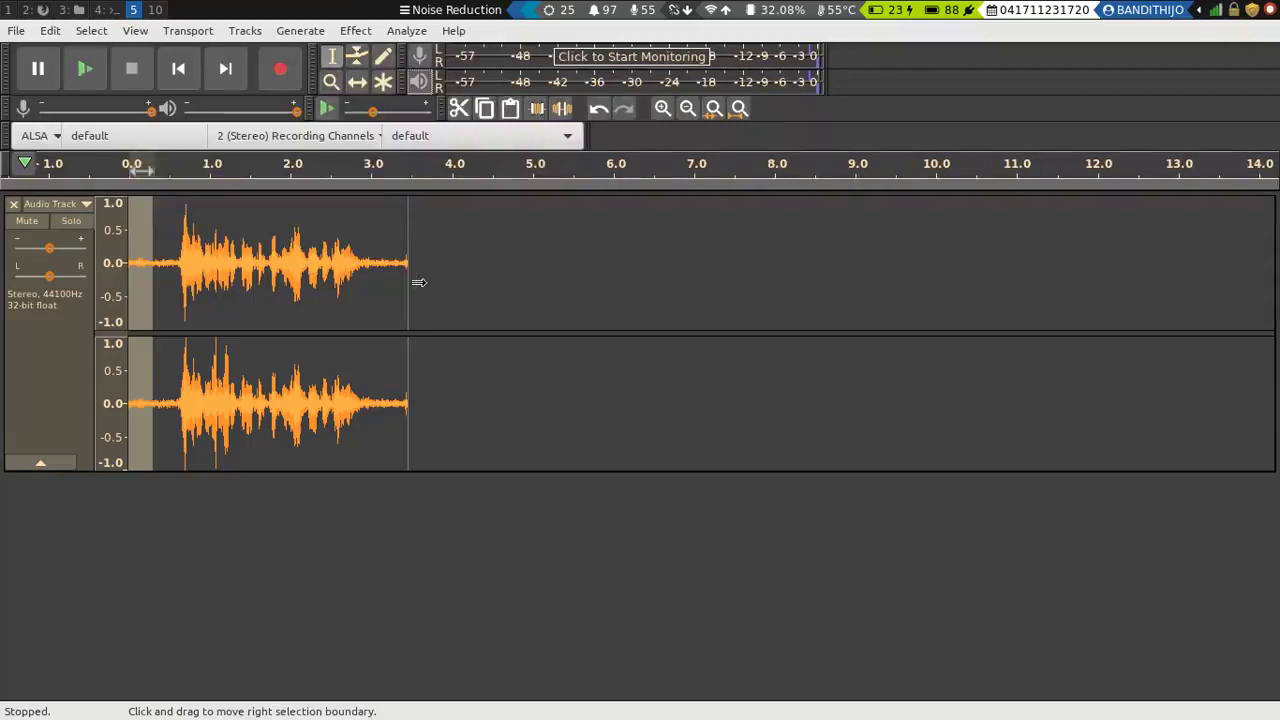
# Step: Select the whole recording and apply Noise Reduction to it with the captured profile
pyautogui.keyDown('shift'); pyautogui.click(412, 280); pyautogui.keyUp('shift')
pyautogui.click(370, 30)
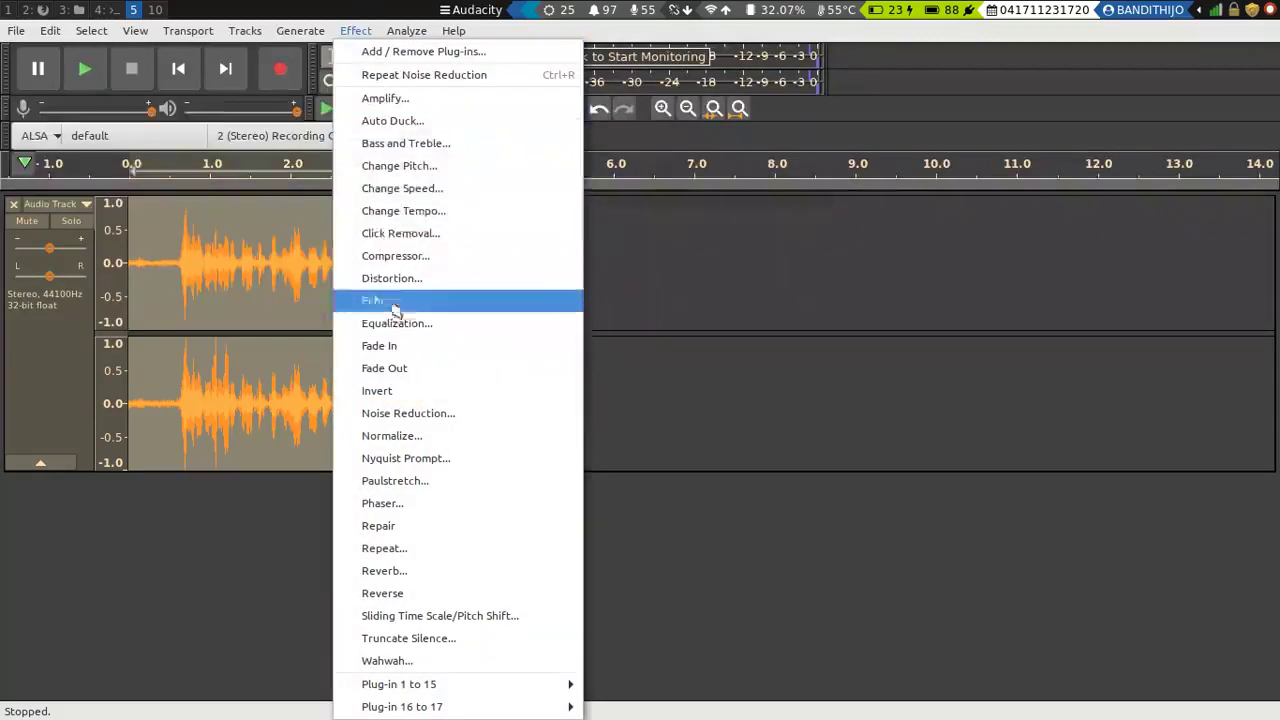
pyautogui.click(400, 416)
pyautogui.click(780, 541)
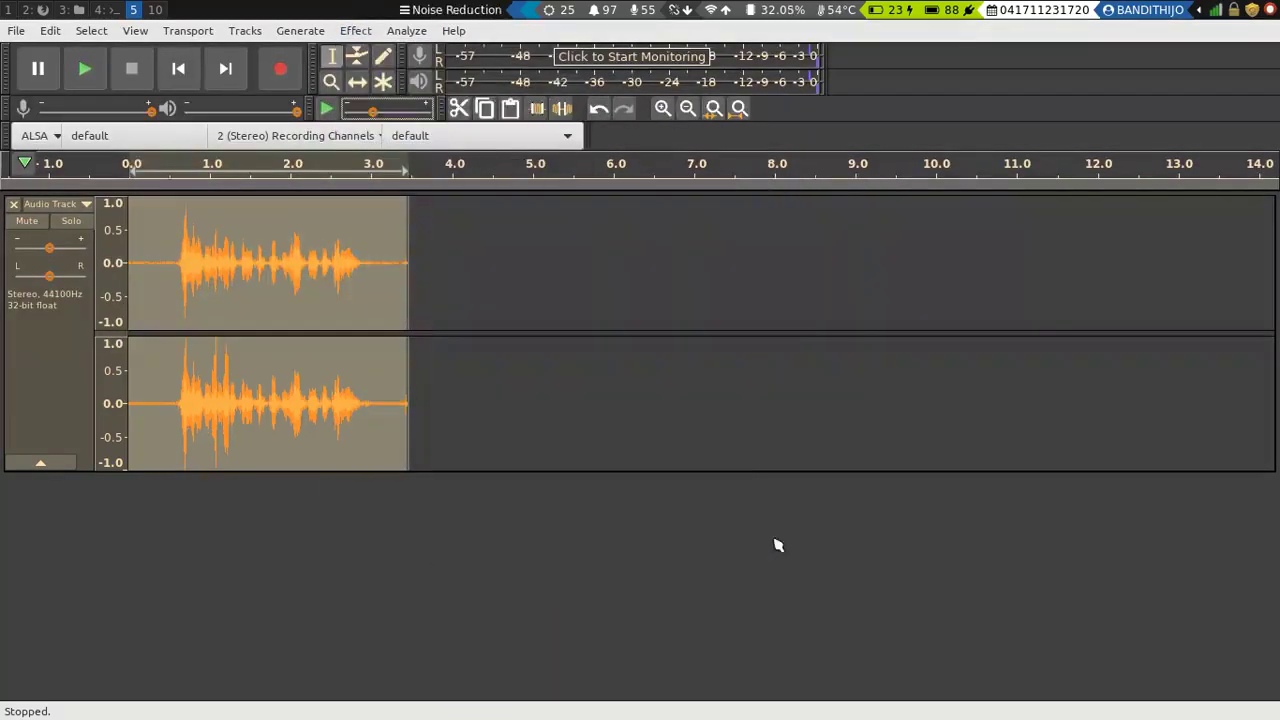
# Step: Play the noise-reduced recording from the start to check how it sounds
pyautogui.click(178, 68)
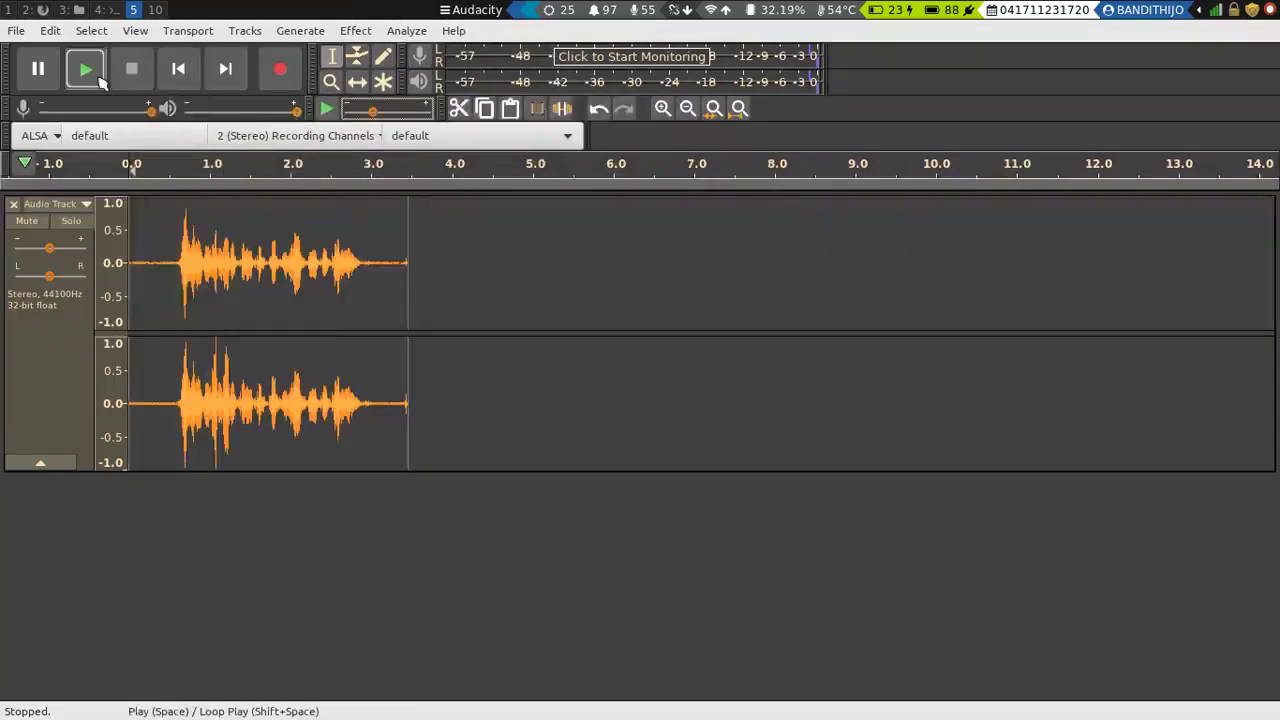
pyautogui.click(88, 70)
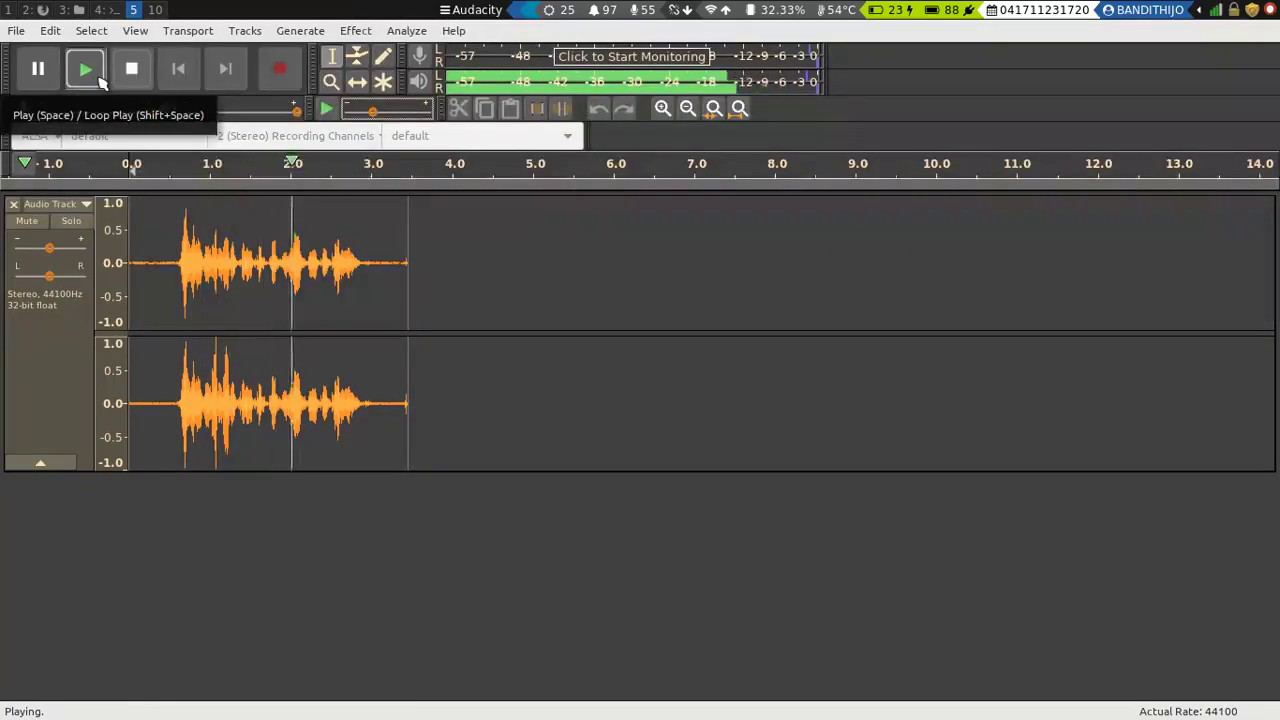
pyautogui.click(99, 77)
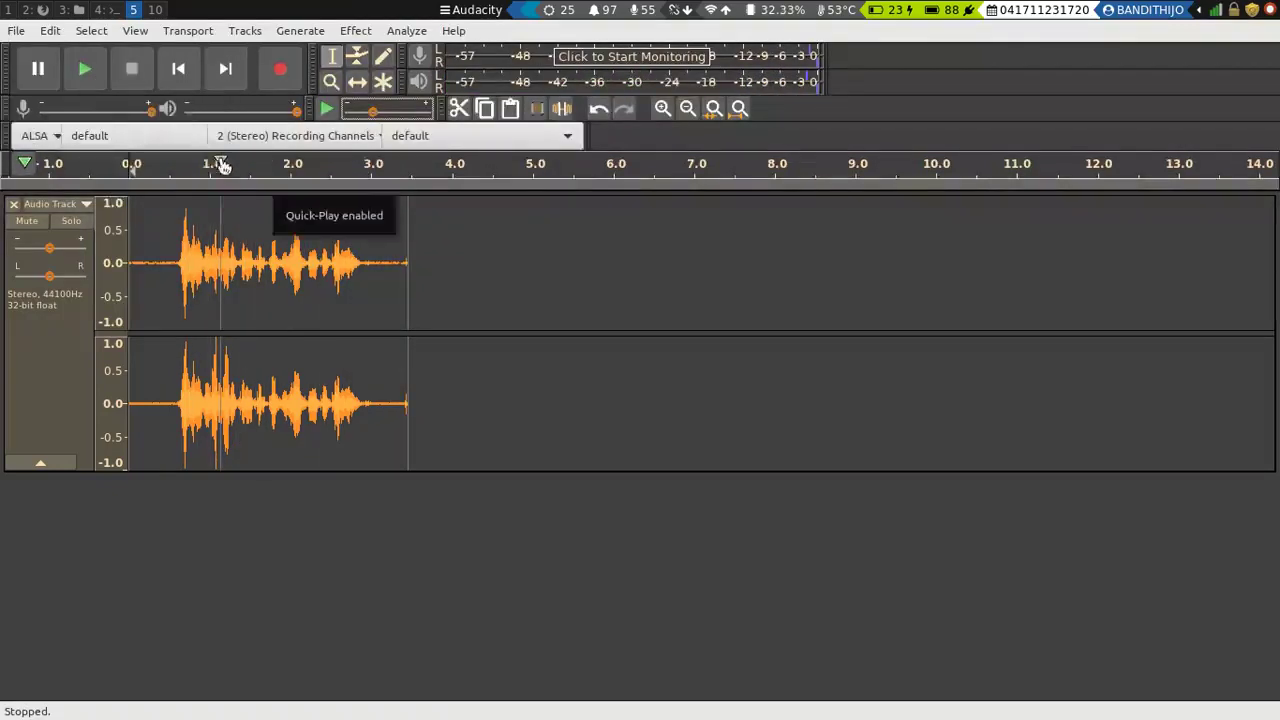
pyautogui.click(16, 30)
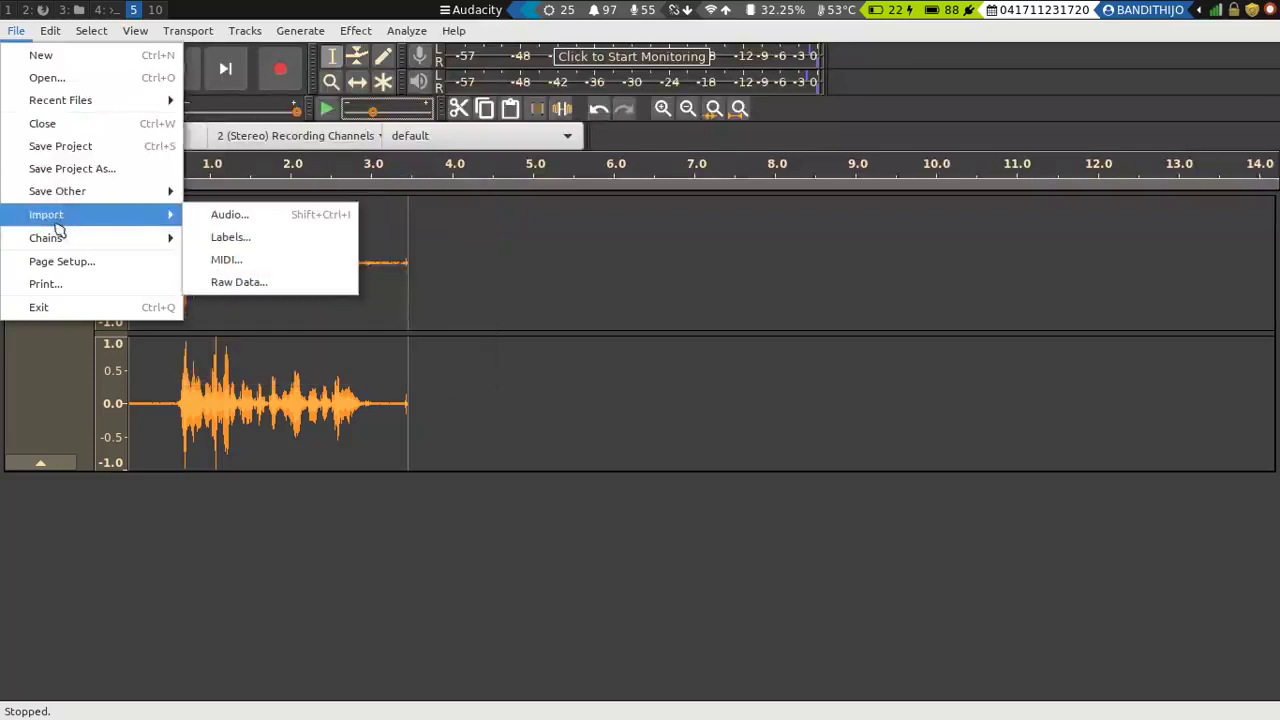
pyautogui.moveTo(75, 224)
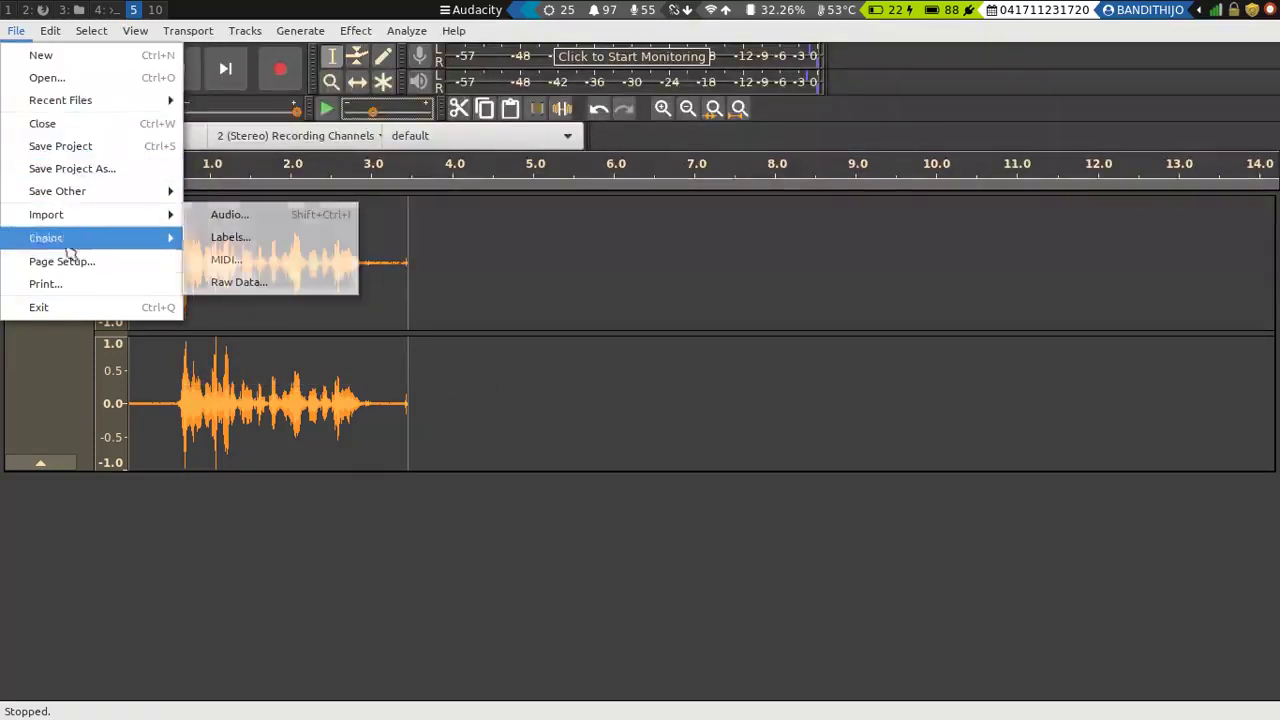
pyautogui.moveTo(80, 253)
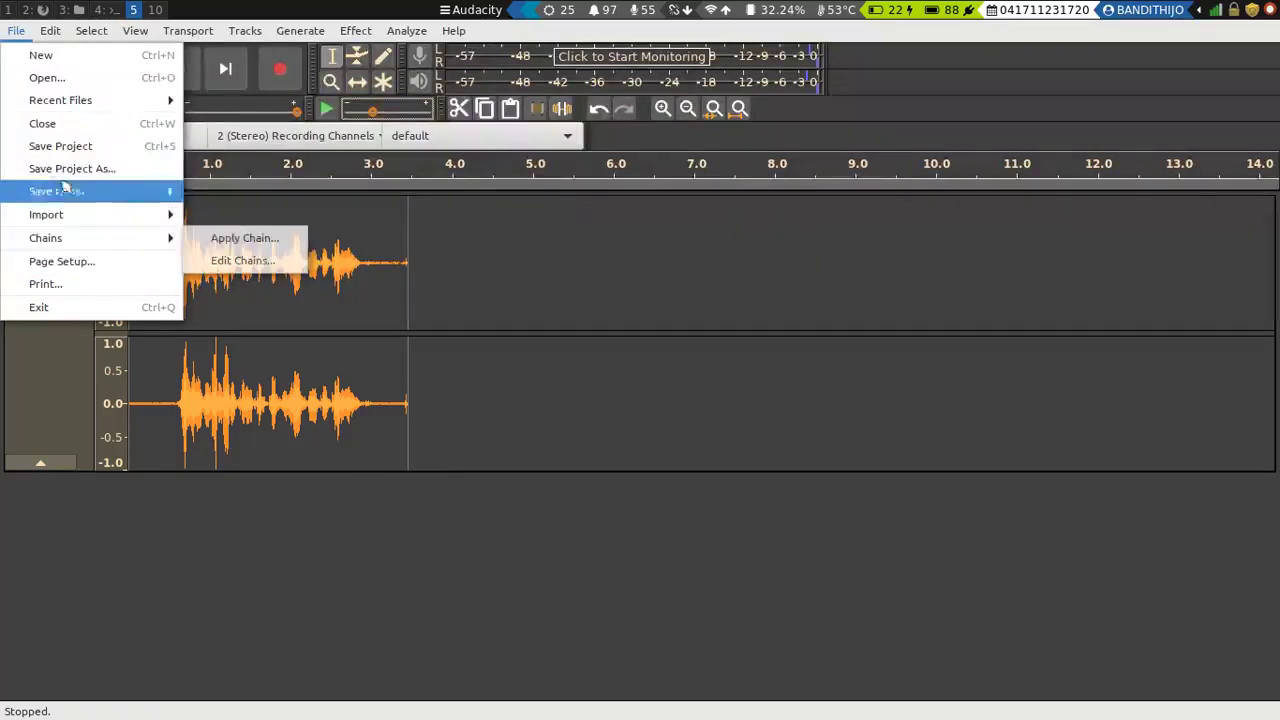
pyautogui.click(28, 35)
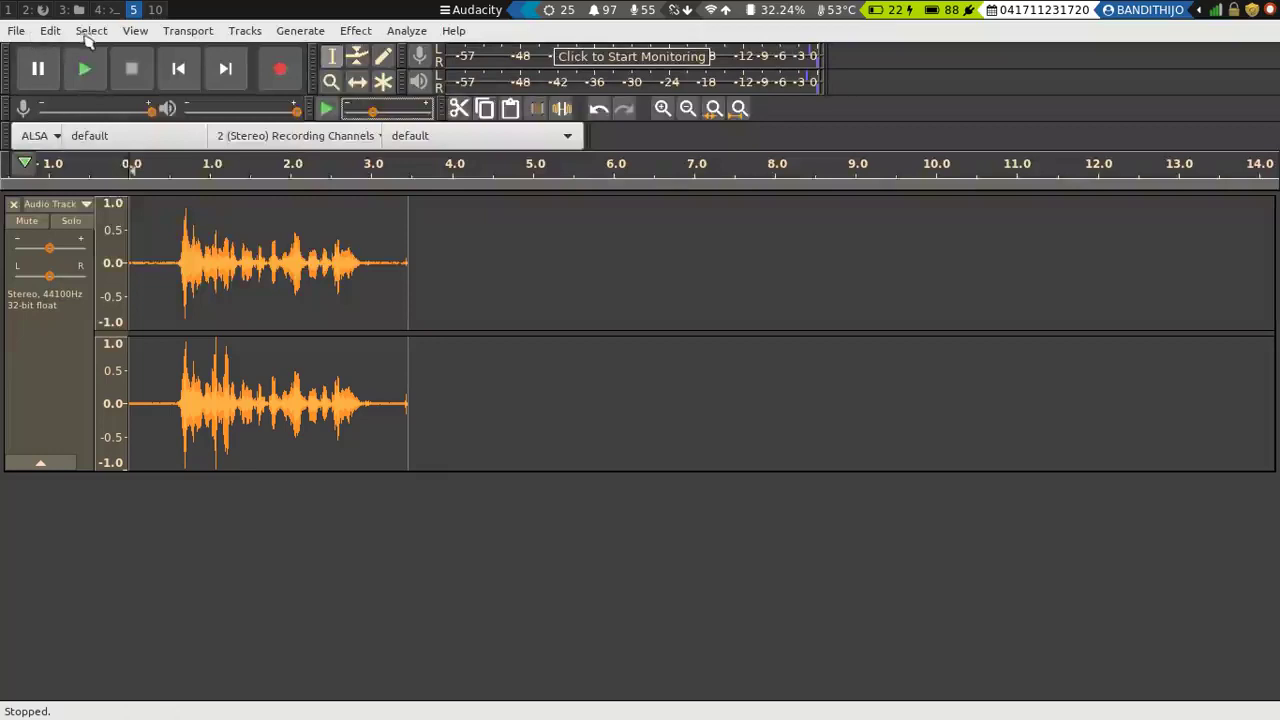
pyautogui.click(90, 31)
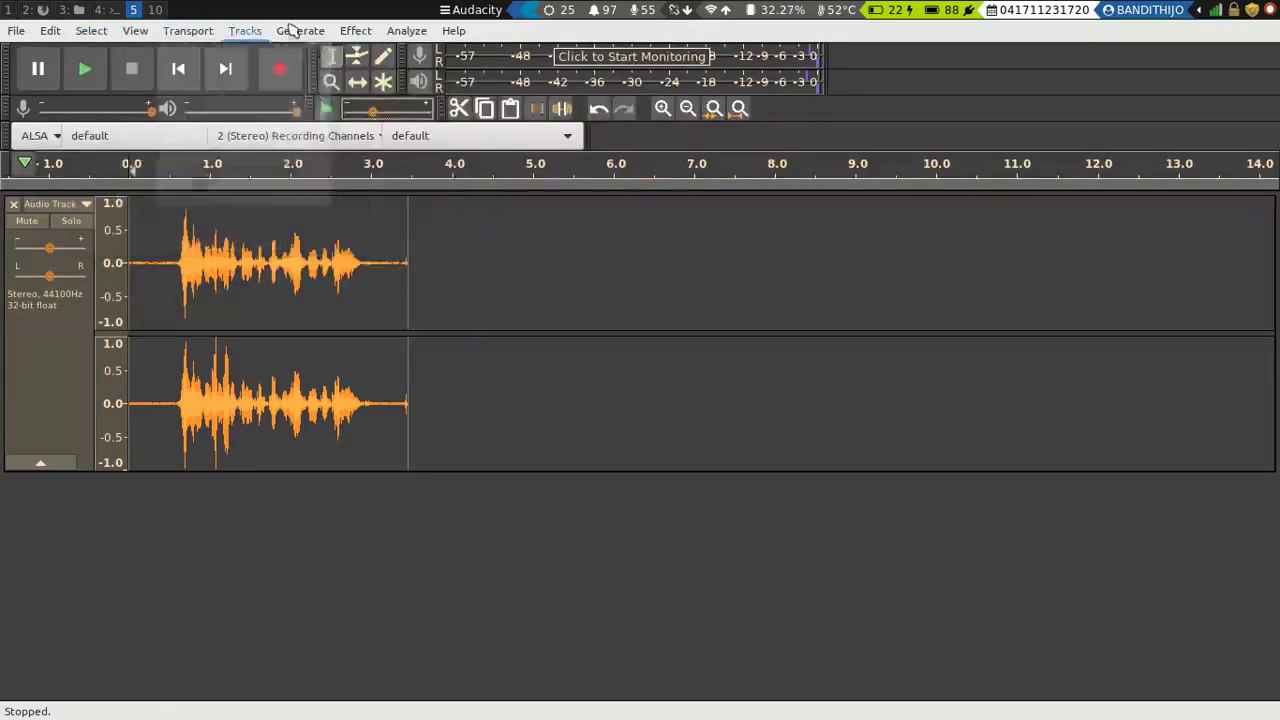
pyautogui.moveTo(125, 35)
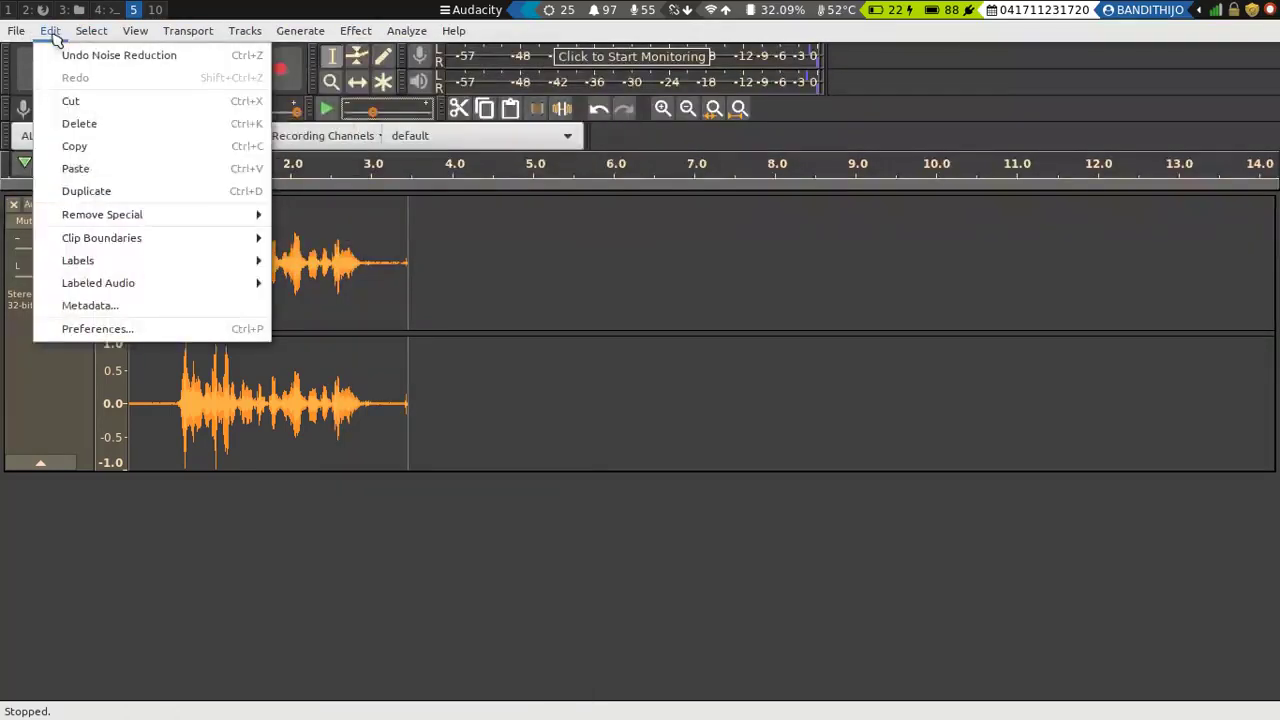
# Step: Export the recording as kinetic typographic.mp3 at Medium, 145-185 kbps quality, leaving the metadata tags blank
pyautogui.moveTo(17, 38)
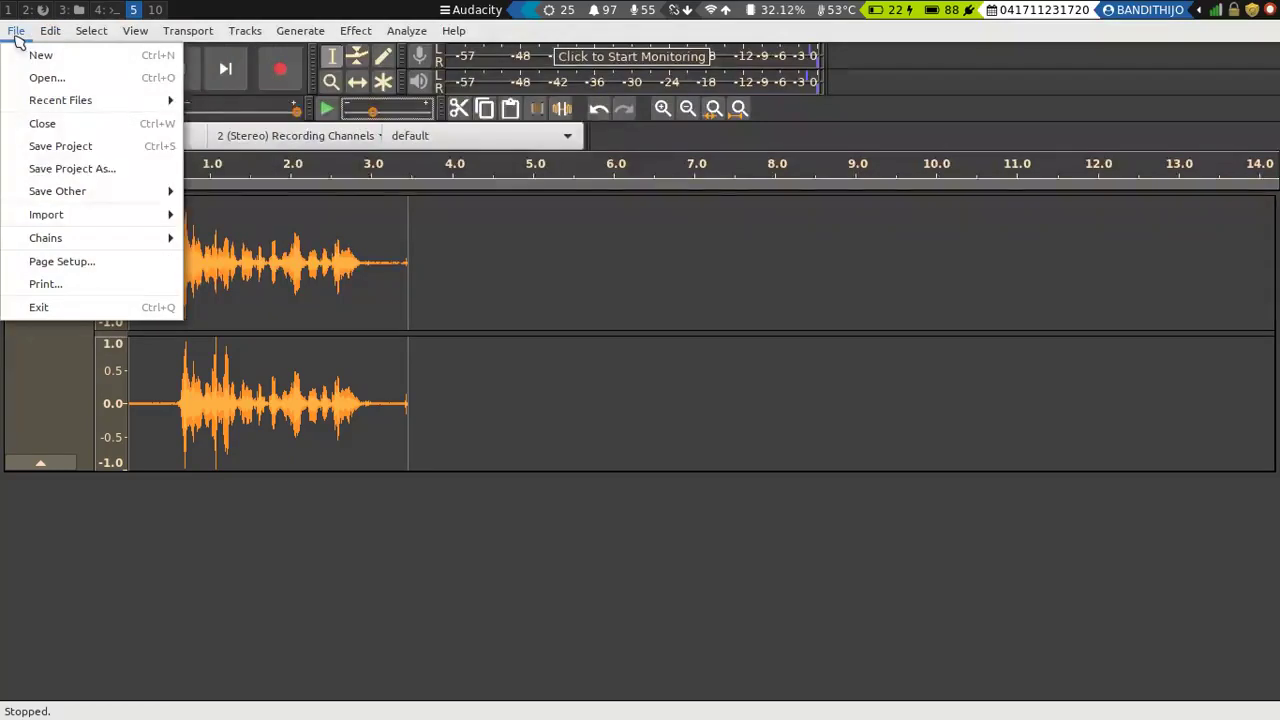
pyautogui.moveTo(64, 193)
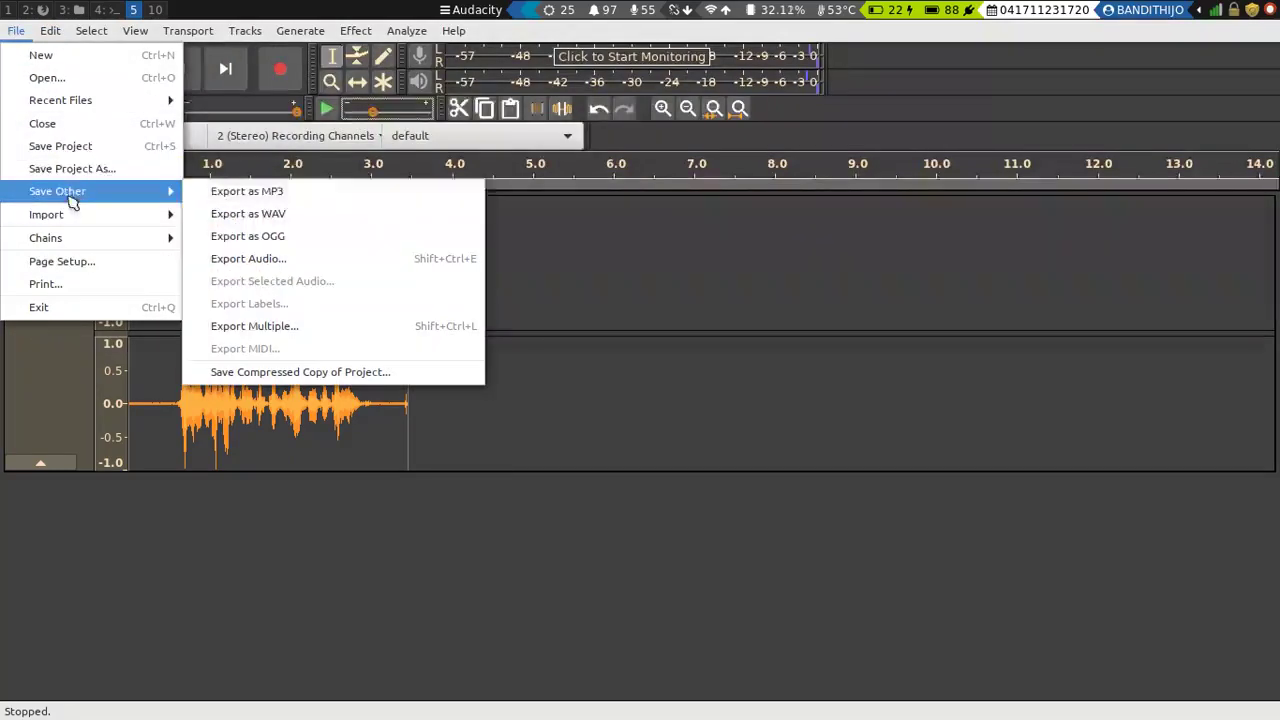
pyautogui.click(277, 192)
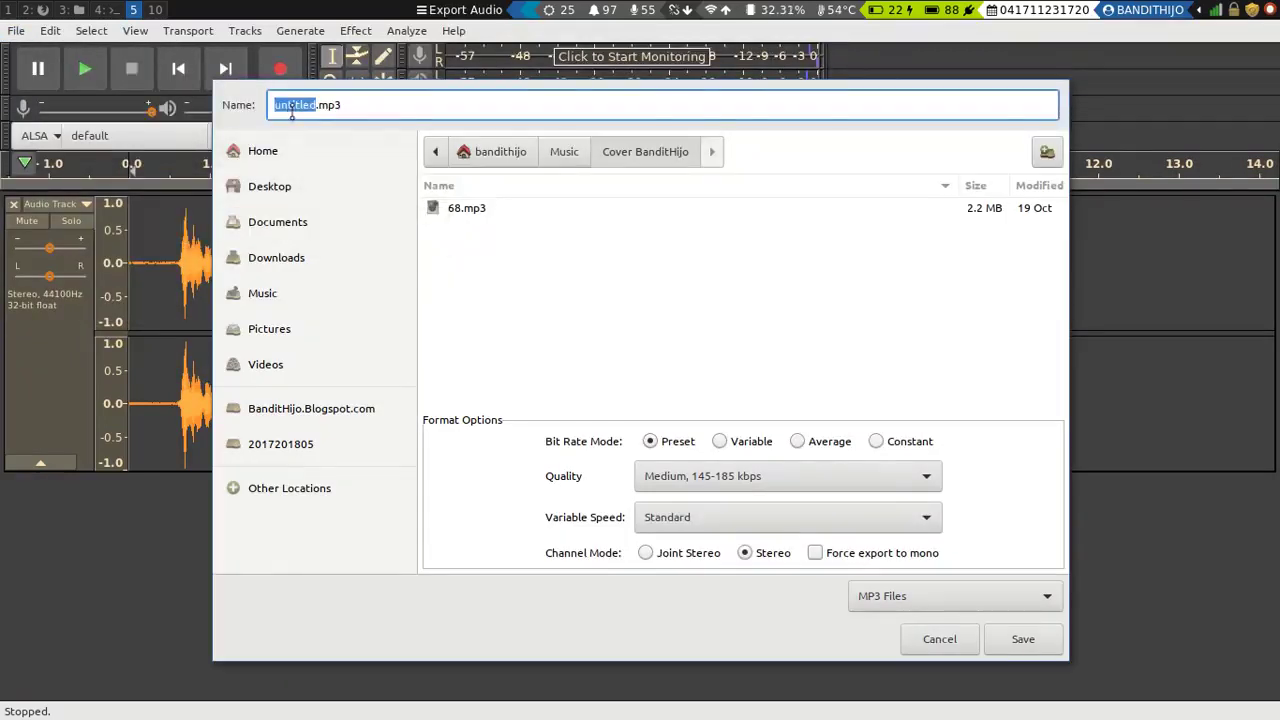
pyautogui.write('kinetic typographic')
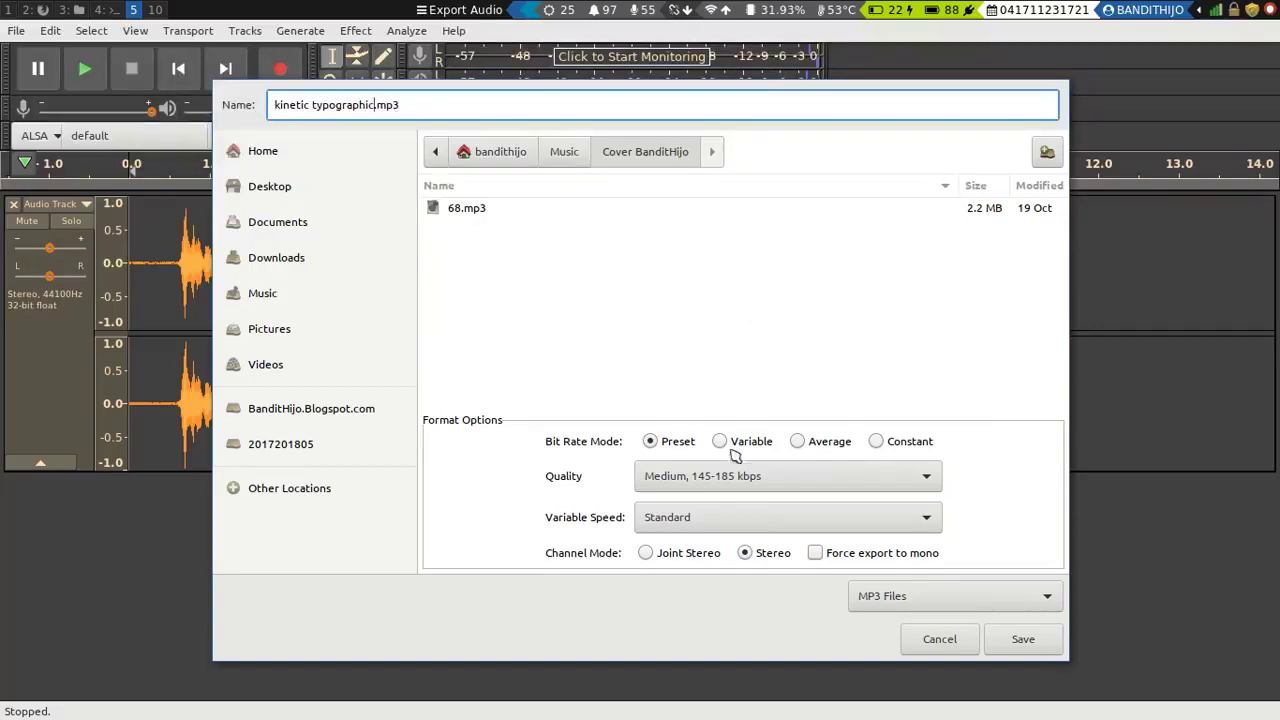
pyautogui.click(780, 476)
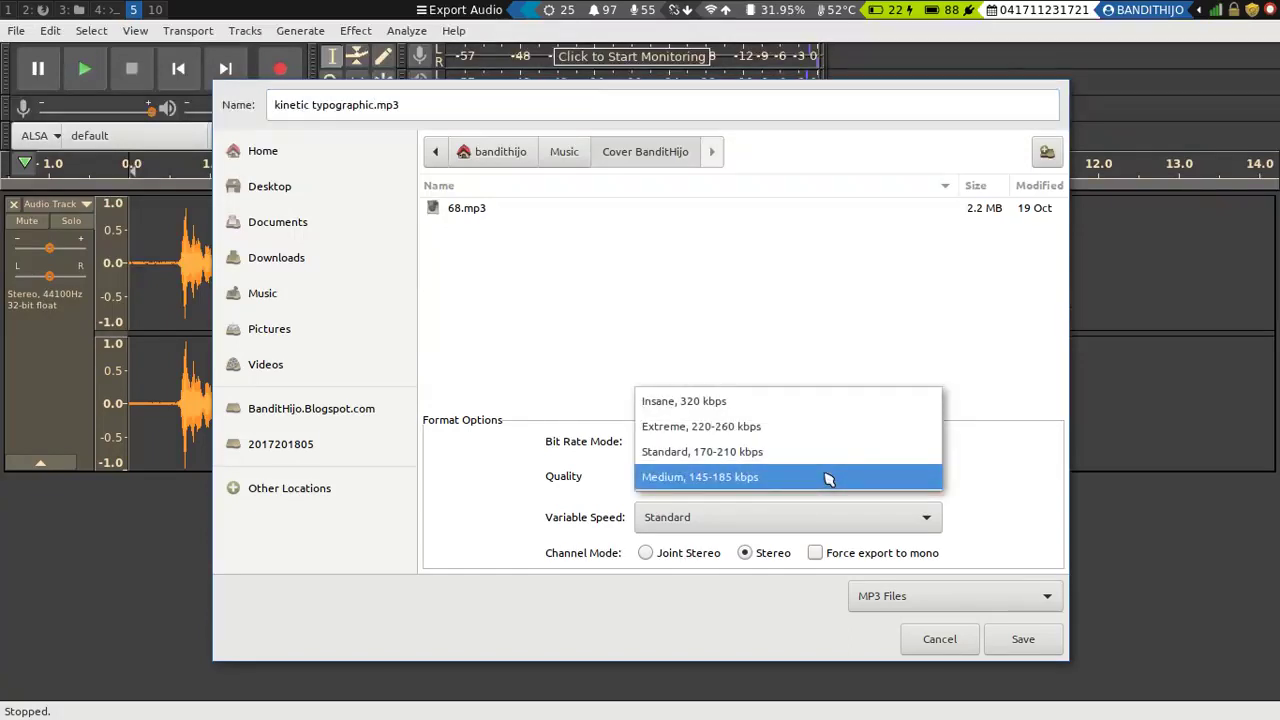
pyautogui.click(828, 477)
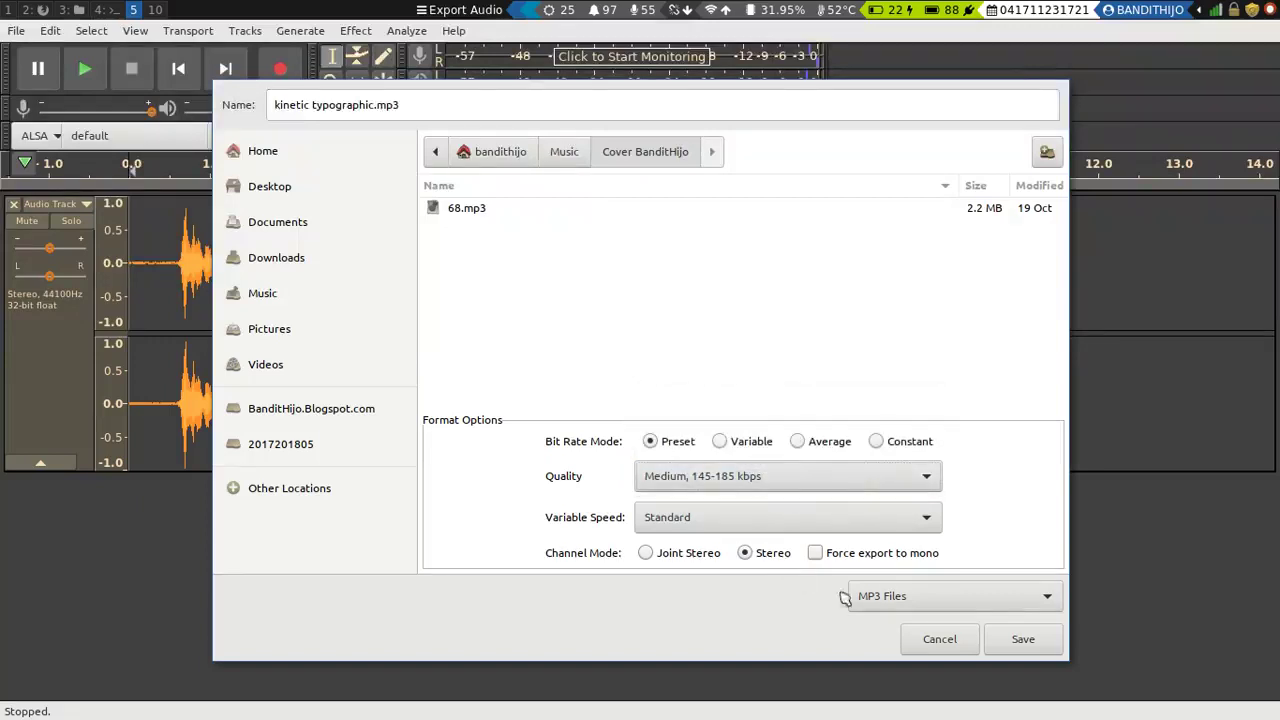
pyautogui.click(1018, 645)
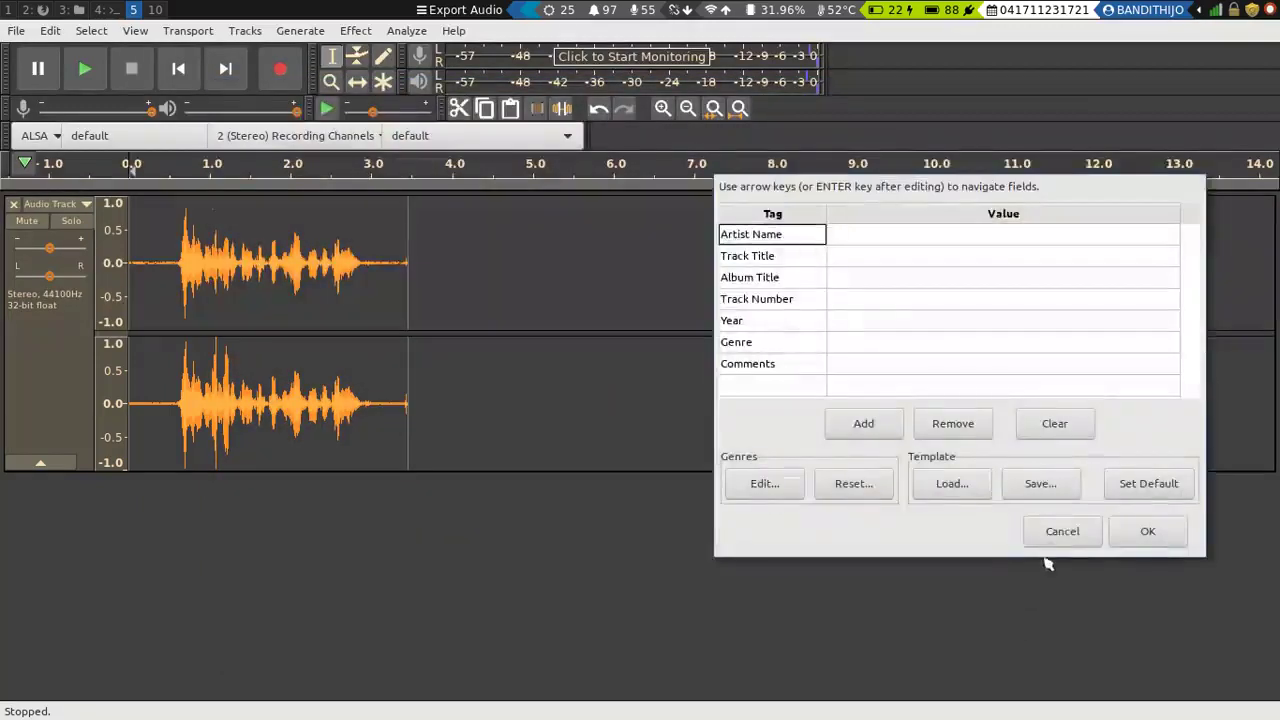
pyautogui.click(1136, 543)
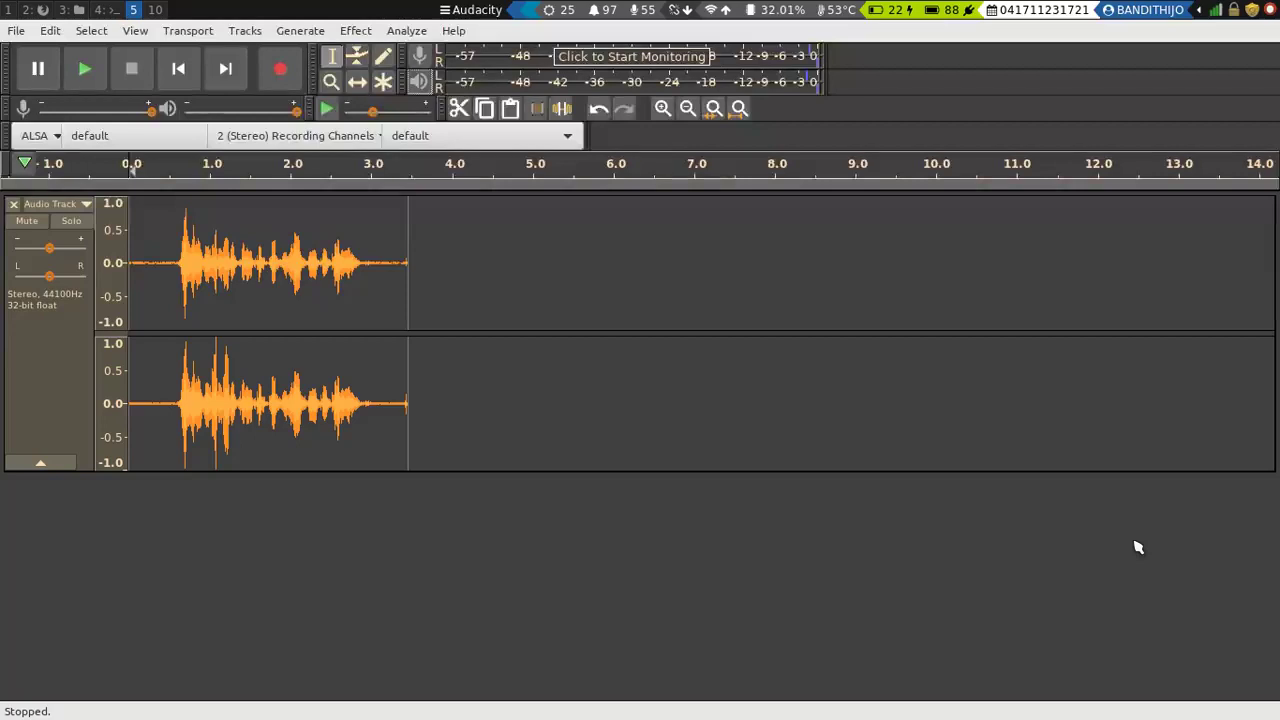
# Step: Switch to the Kinetic Typography project in Lightworks and browse the local files of the ScreenRecorder folder
pyautogui.press('super+2')
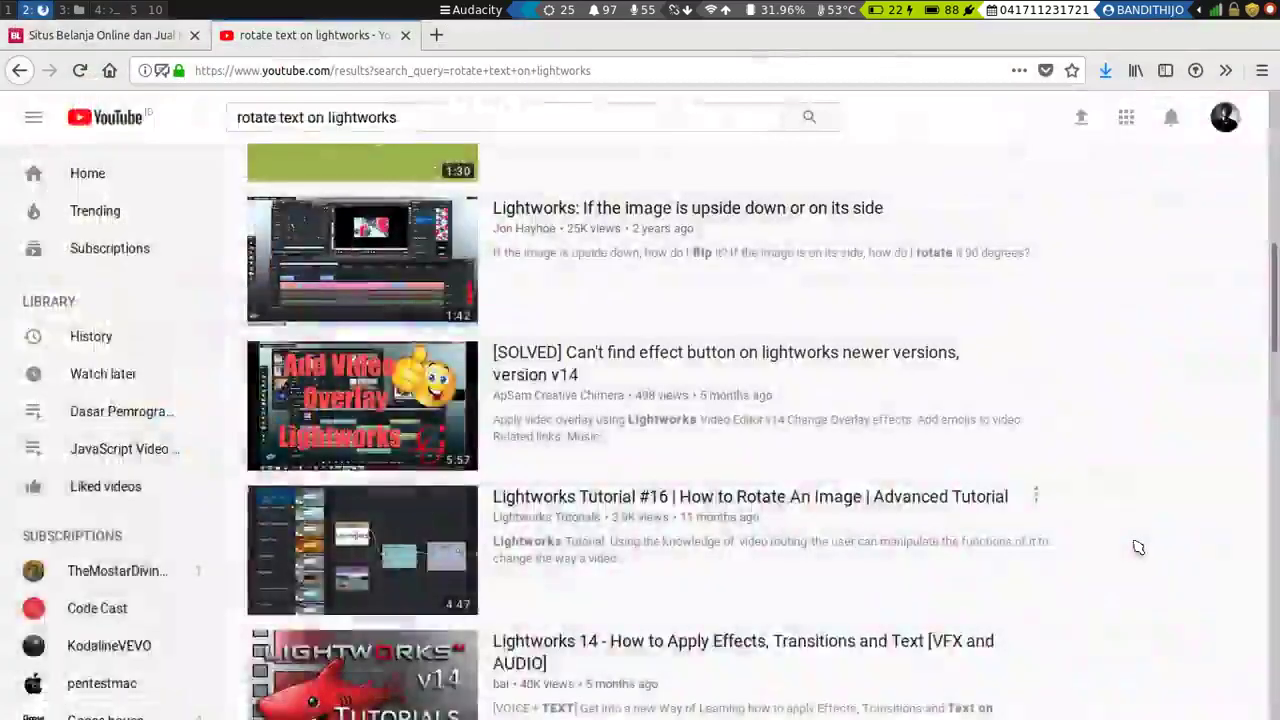
pyautogui.press('super+3')
pyautogui.press('super+4')
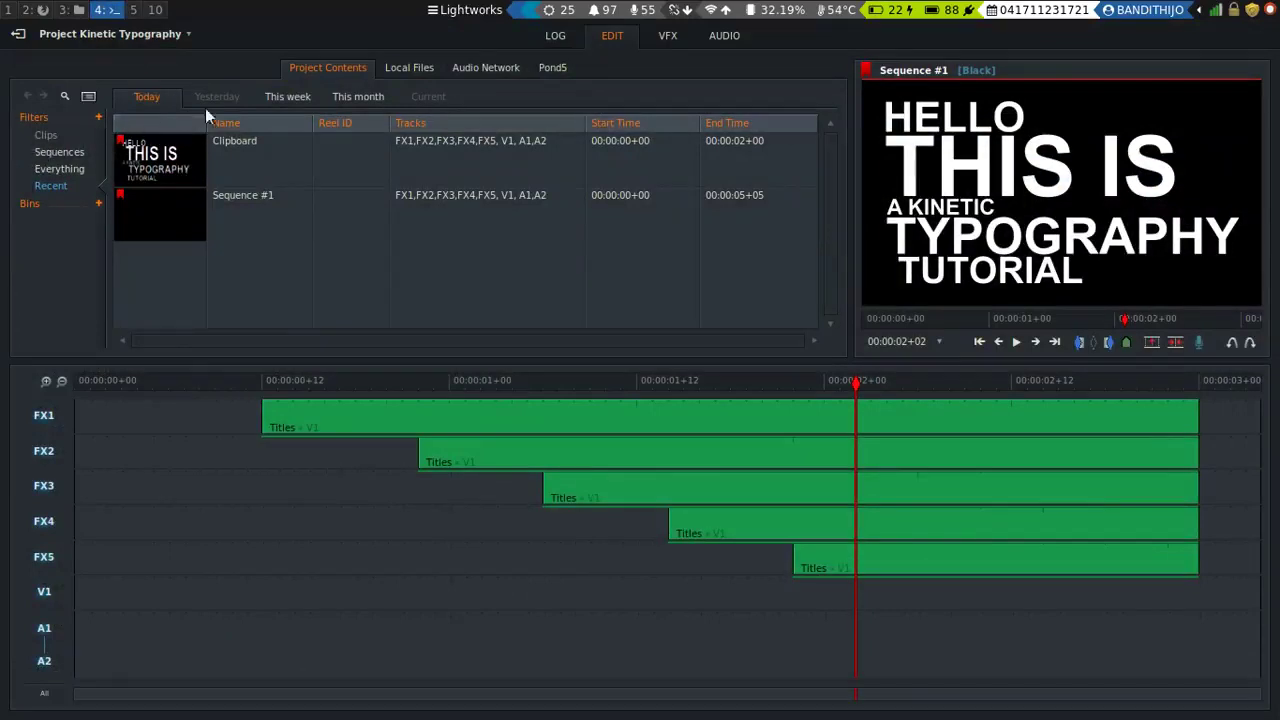
pyautogui.click(405, 66)
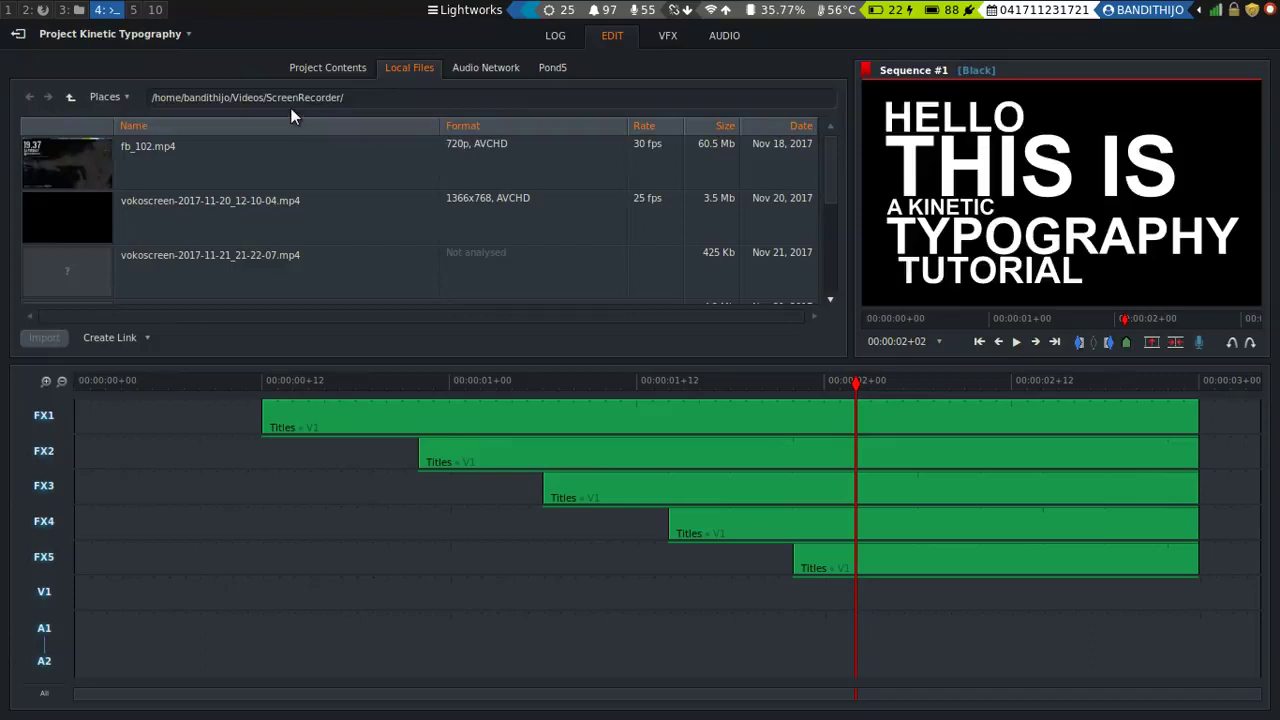
pyautogui.scroll(-3, 250, 196)
pyautogui.scroll(-1, 250, 196)
pyautogui.scroll(4, 250, 196)
# Step: Import kinetic typographic.mp3 into the project from the cover recordings subfolder of the Music folder
pyautogui.click(71, 98)
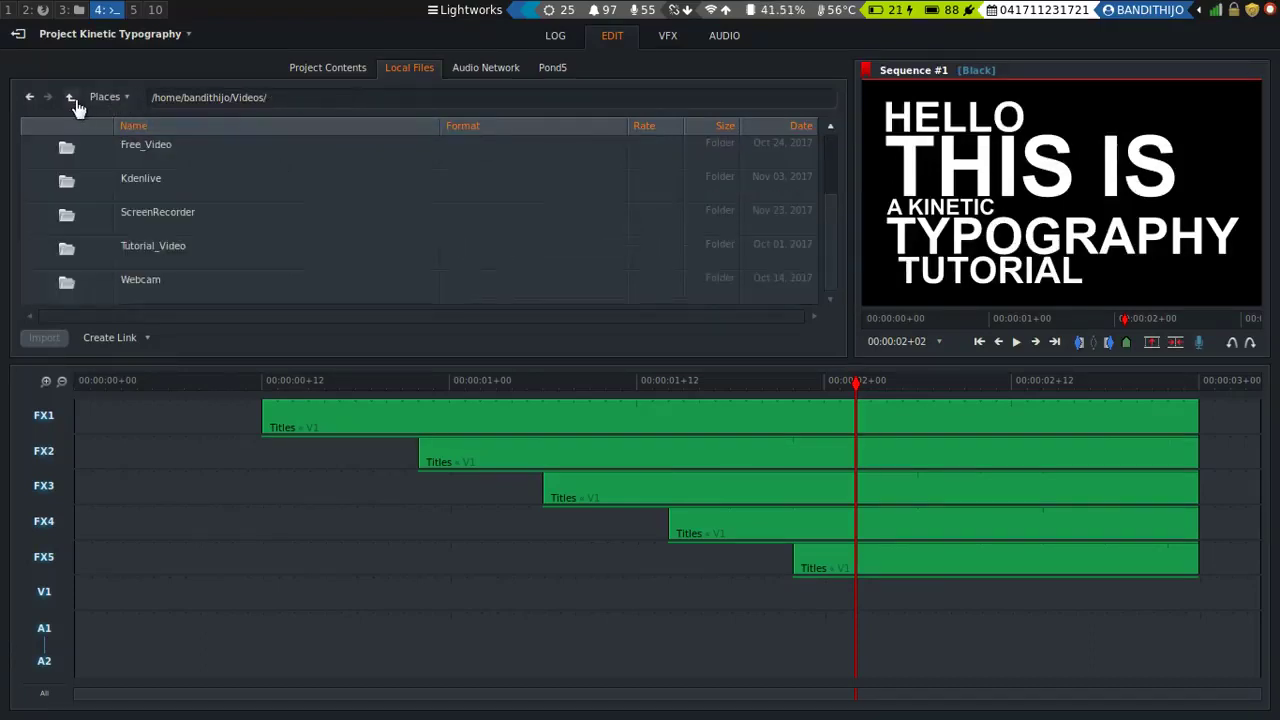
pyautogui.click(105, 97)
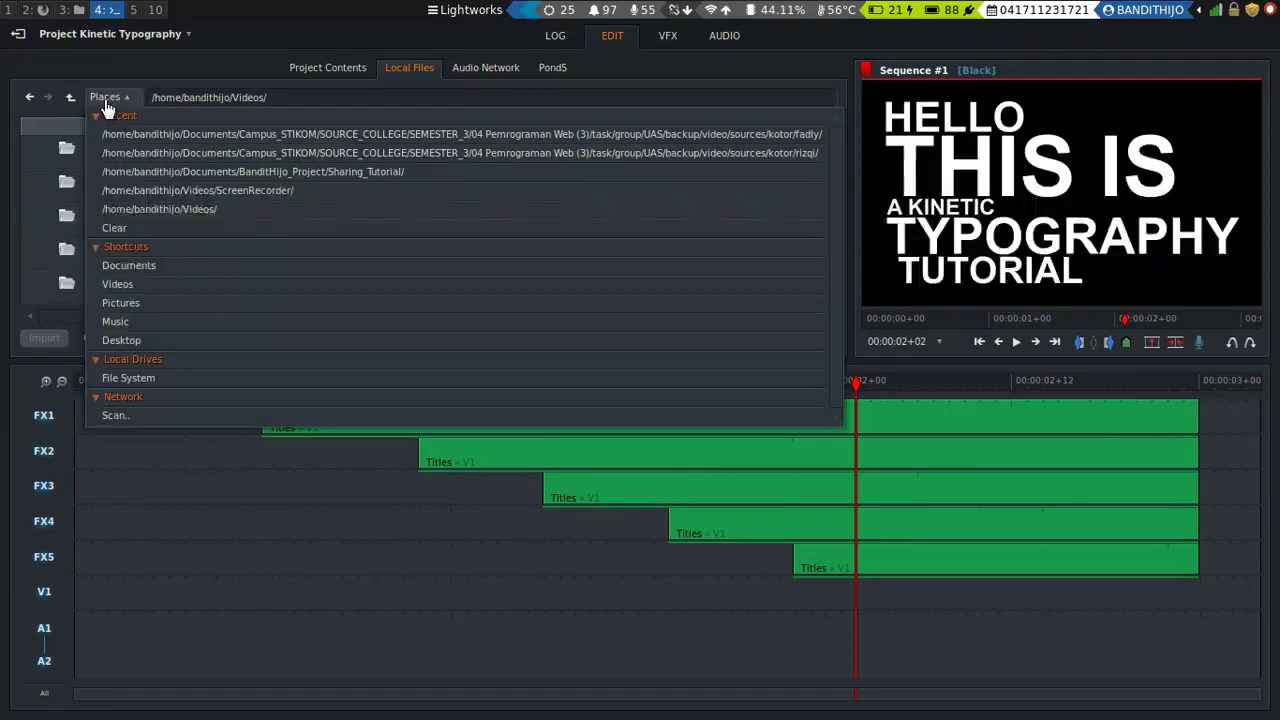
pyautogui.click(118, 321)
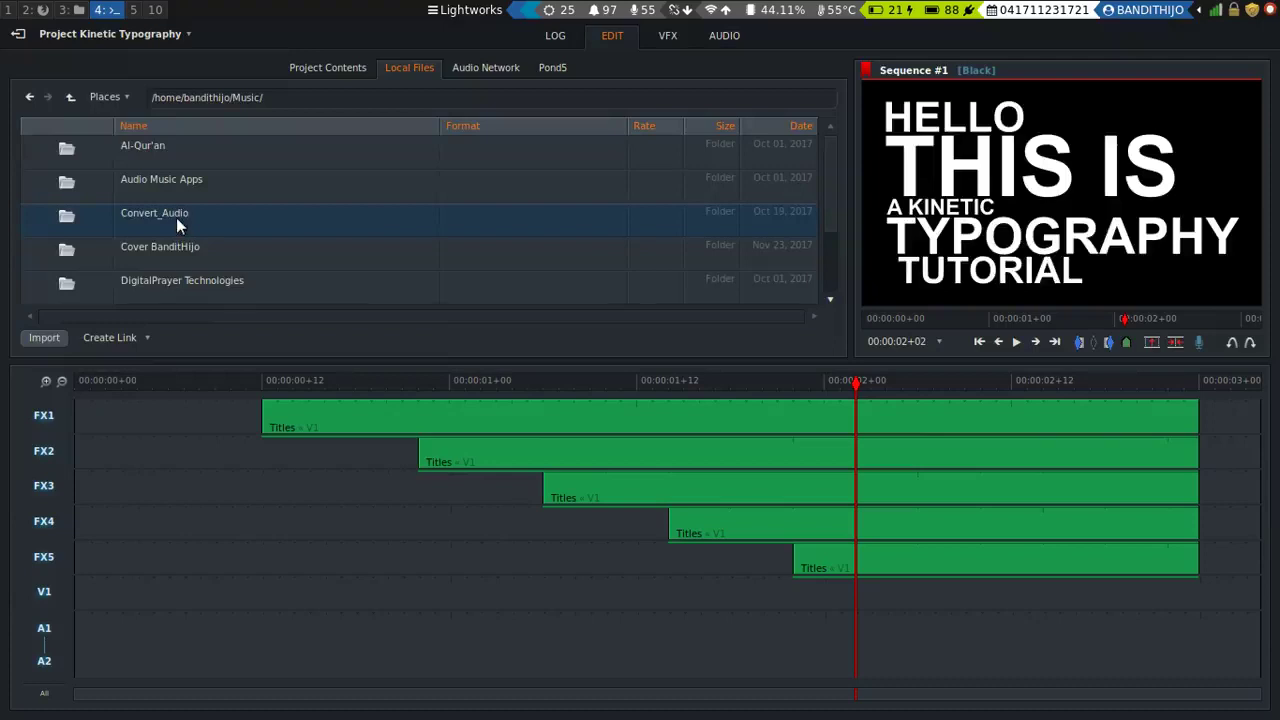
pyautogui.doubleClick(181, 247)
pyautogui.click(170, 215)
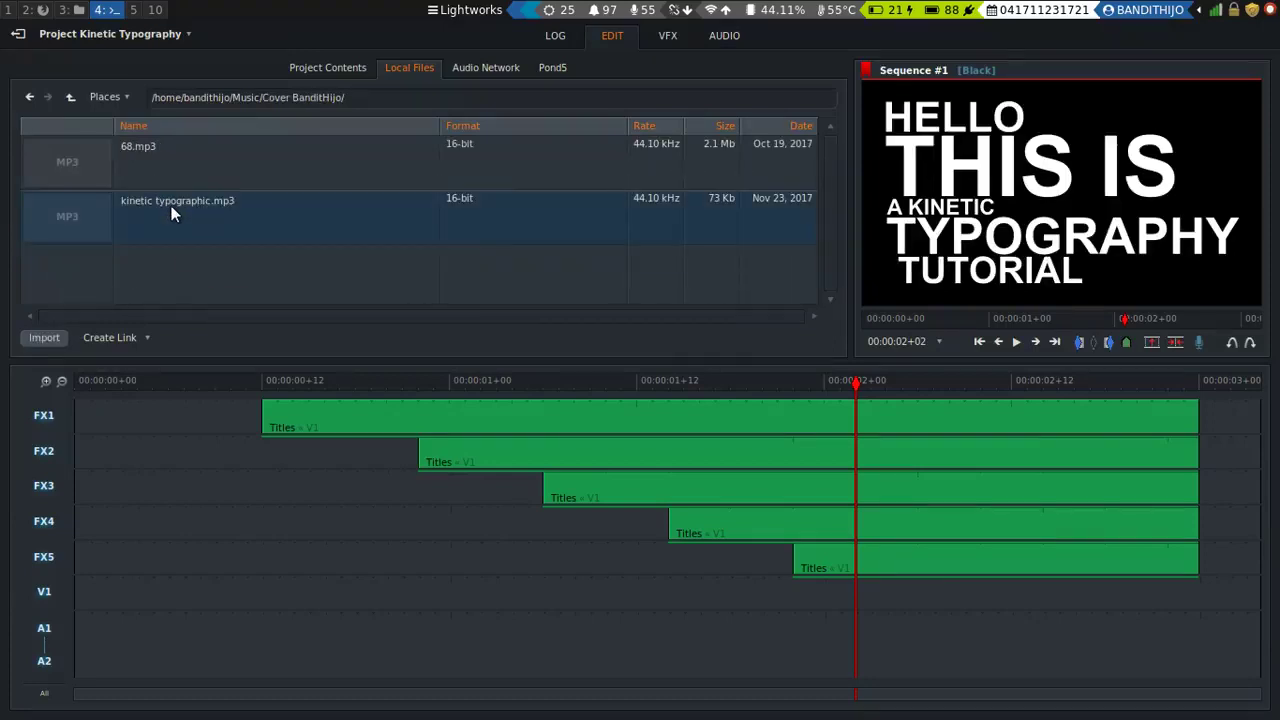
pyautogui.doubleClick(172, 213)
# Step: Place the kinetic typographic sound clip from the project contents on tracks A1 and A2, starting at about 00:00:00+06
pyautogui.click(328, 67)
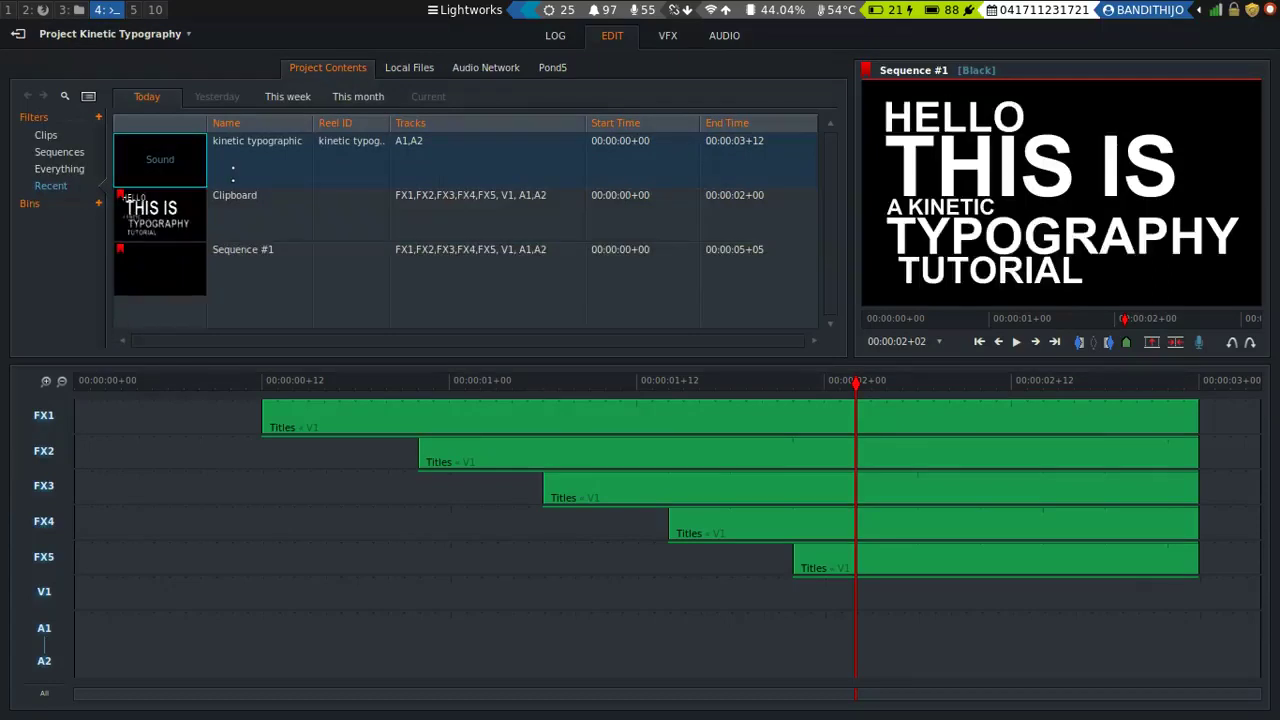
pyautogui.moveTo(174, 170); pyautogui.dragTo(171, 545)
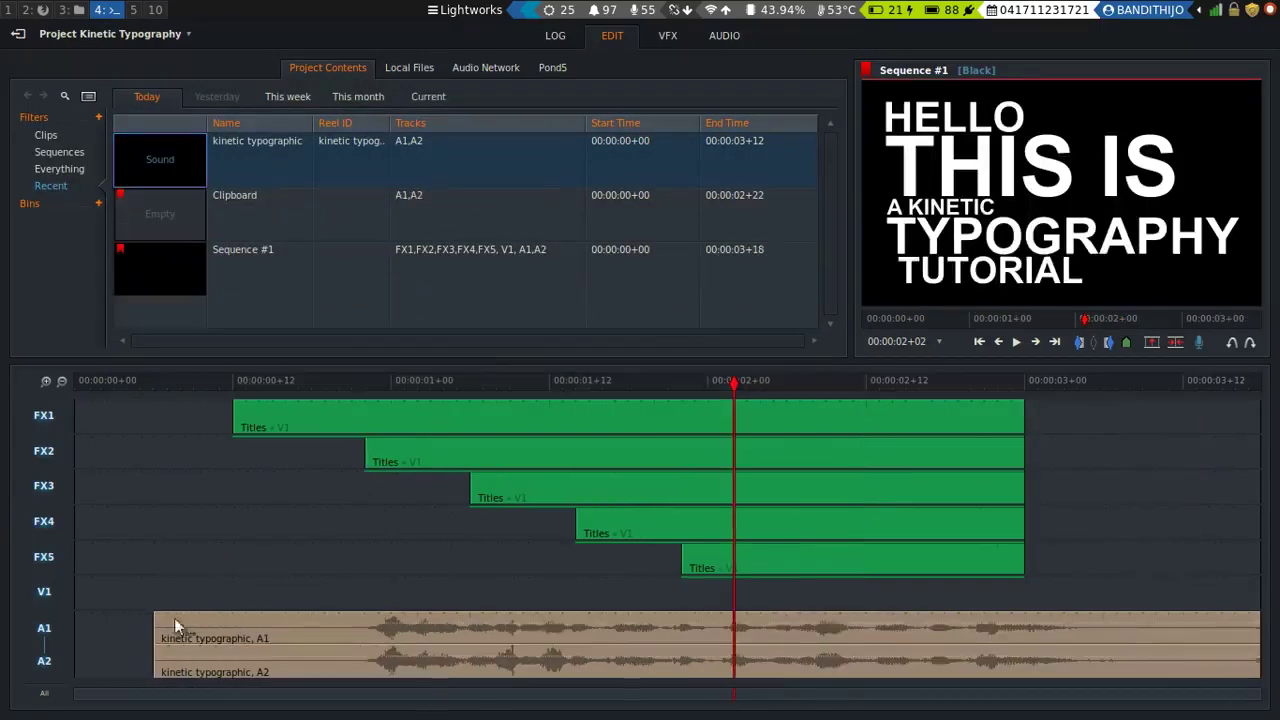
# Step: Deactivate title tracks FX1 to FX5 and video track V1, leaving only audio tracks A1 and A2 active
pyautogui.click(158, 623)
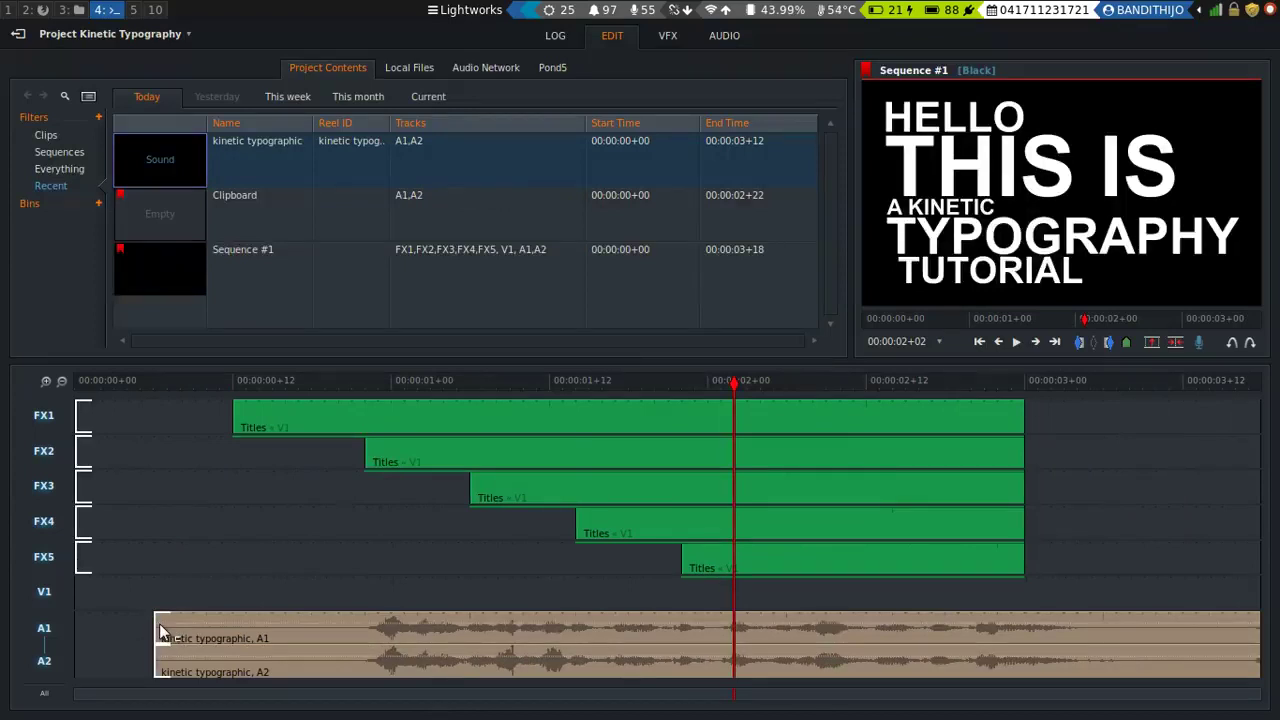
pyautogui.click(212, 593)
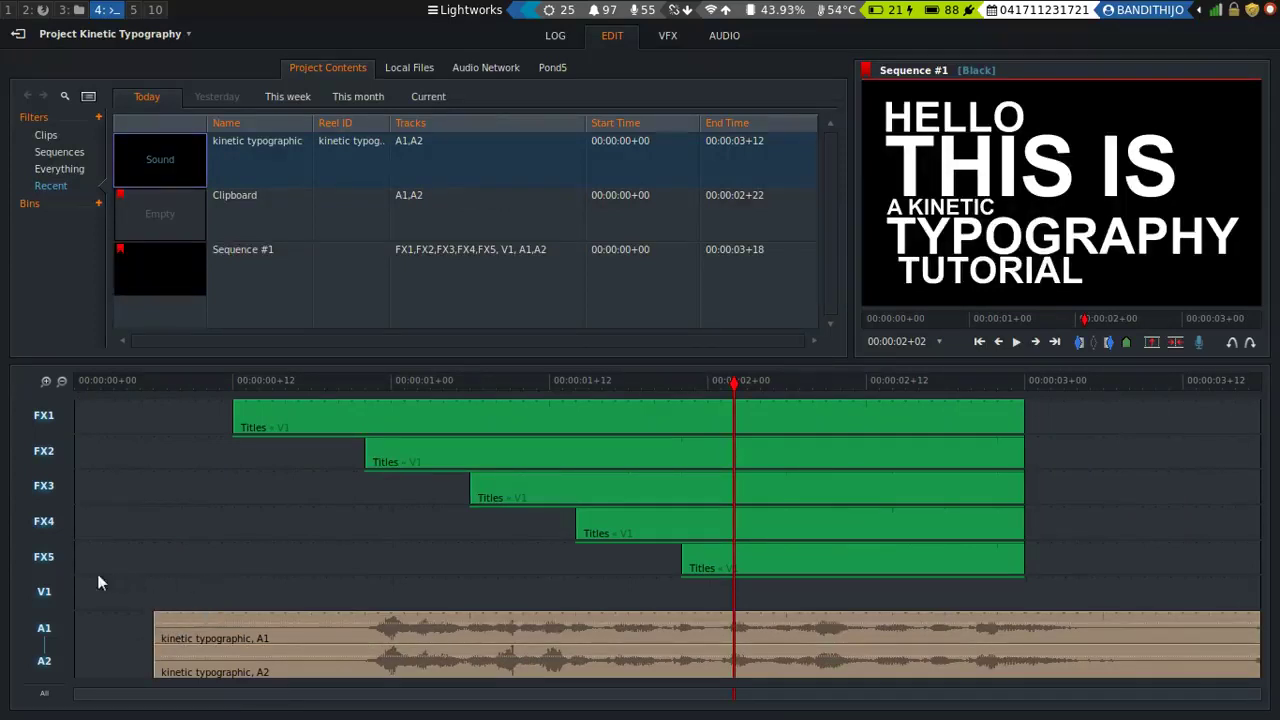
pyautogui.click(46, 558)
pyautogui.click(48, 524)
pyautogui.click(46, 486)
pyautogui.click(45, 451)
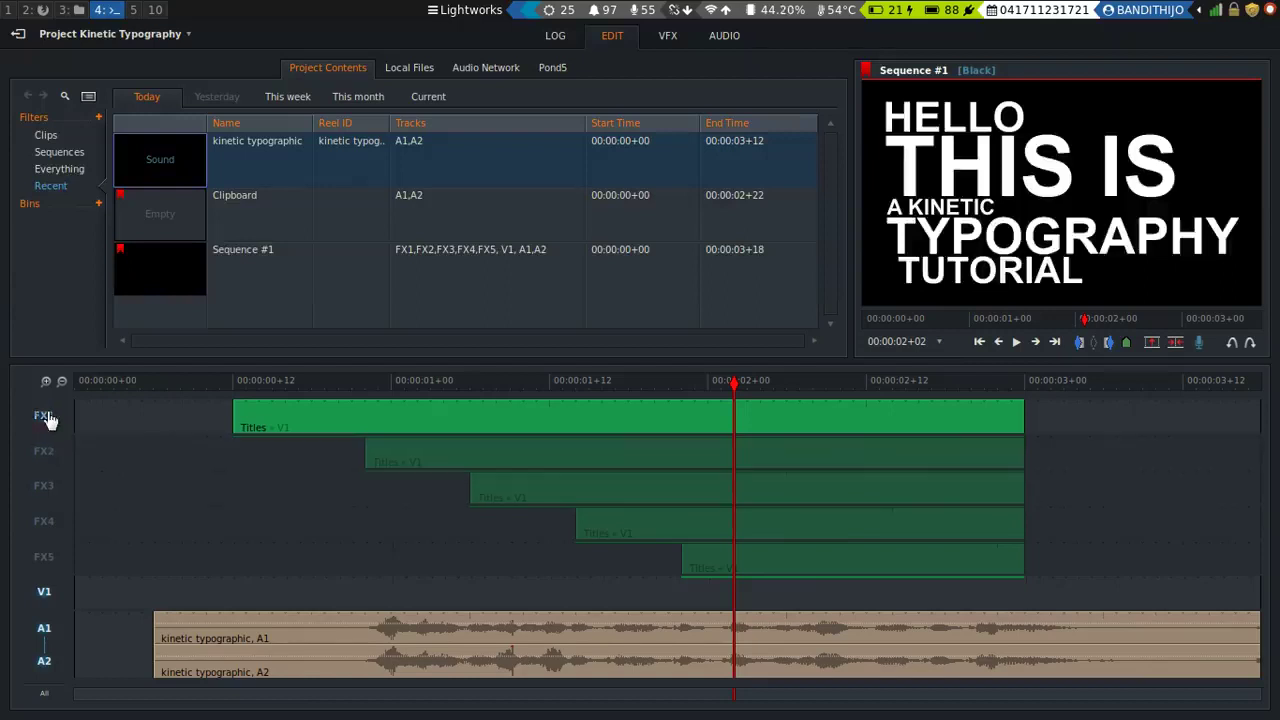
pyautogui.click(45, 418)
pyautogui.click(44, 590)
# Step: Try to adjust the start edge of the kinetic typographic clip on A1 and A2
pyautogui.click(158, 645)
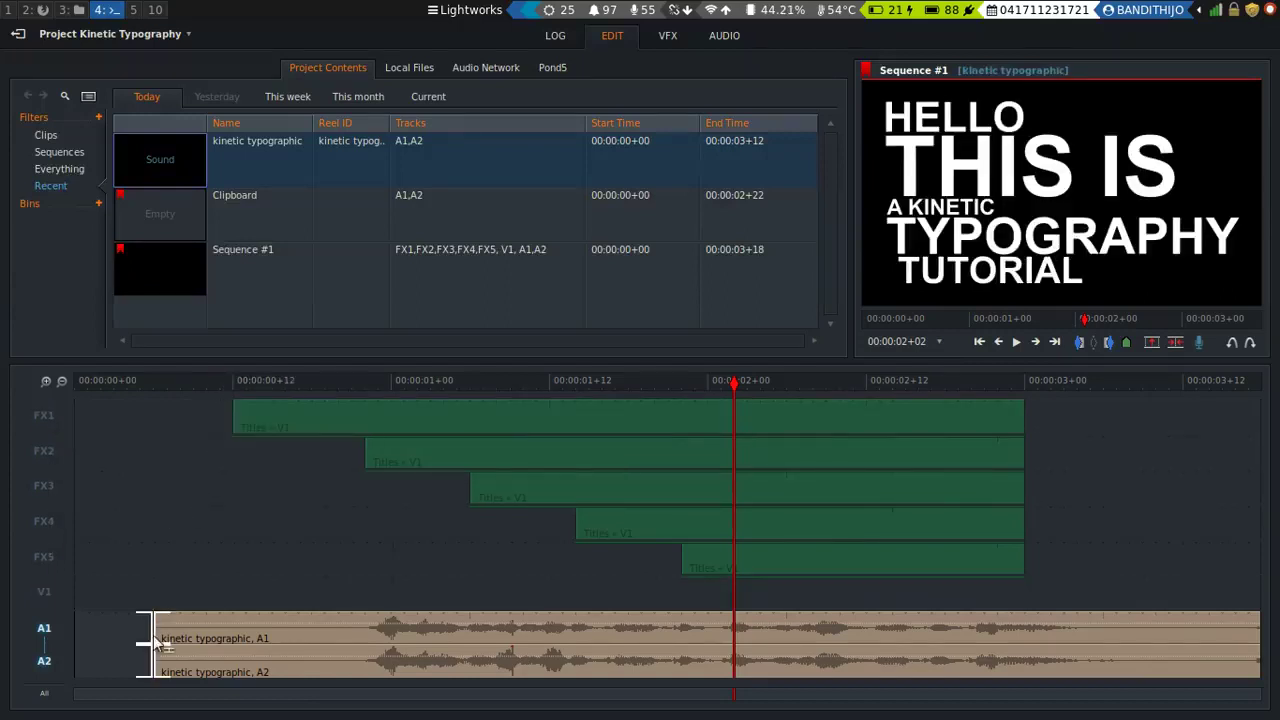
pyautogui.click(162, 632)
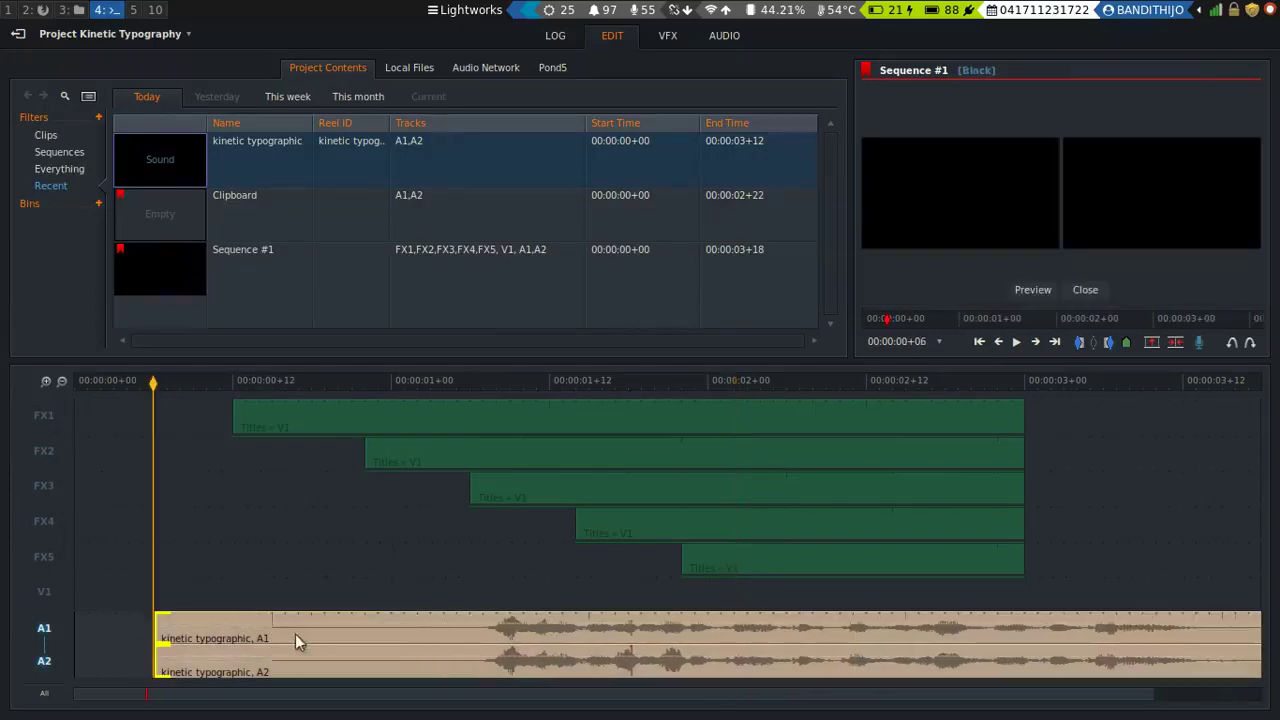
pyautogui.moveTo(175, 643); pyautogui.dragTo(42, 632)
pyautogui.hotkey('ctrl', 'z')
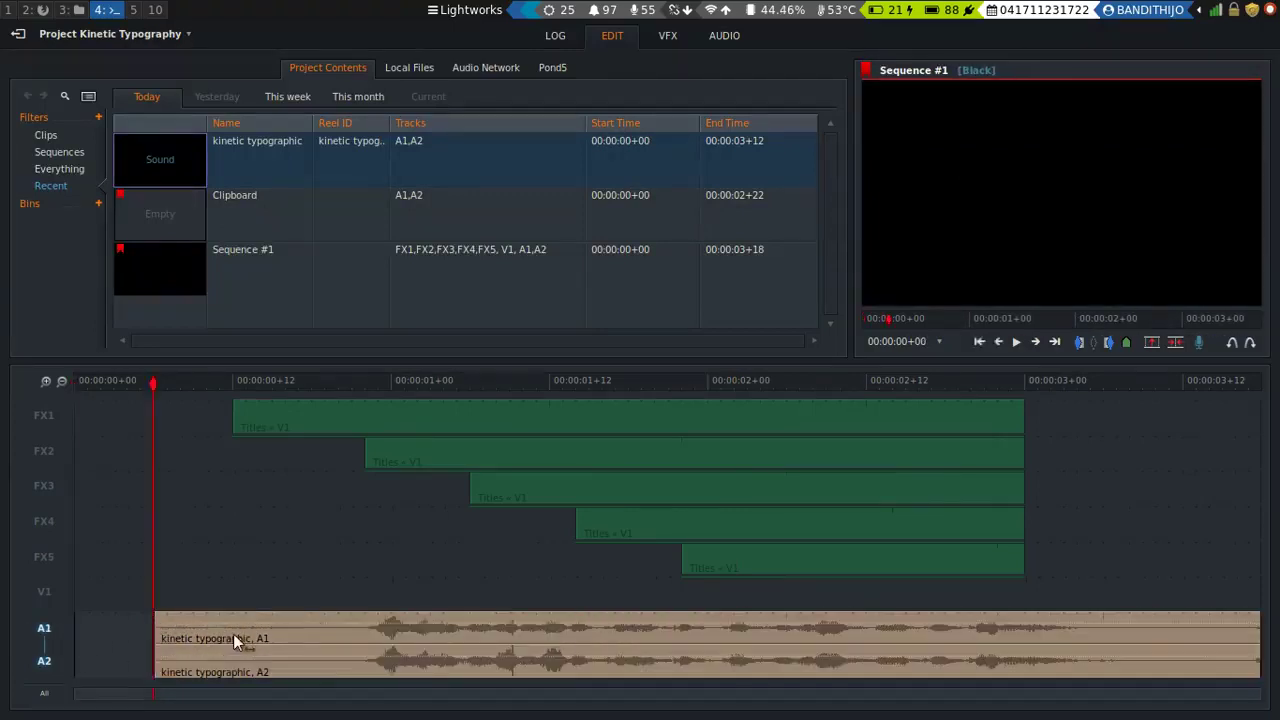
# Step: Trim the voice-over's silent opening and delete the marked section from 00:00:00+06 to 00:00:00+17 on A1 and A2
pyautogui.moveTo(161, 629); pyautogui.dragTo(108, 628)
pyautogui.click(204, 618)
pyautogui.press('i')
pyautogui.press('space')
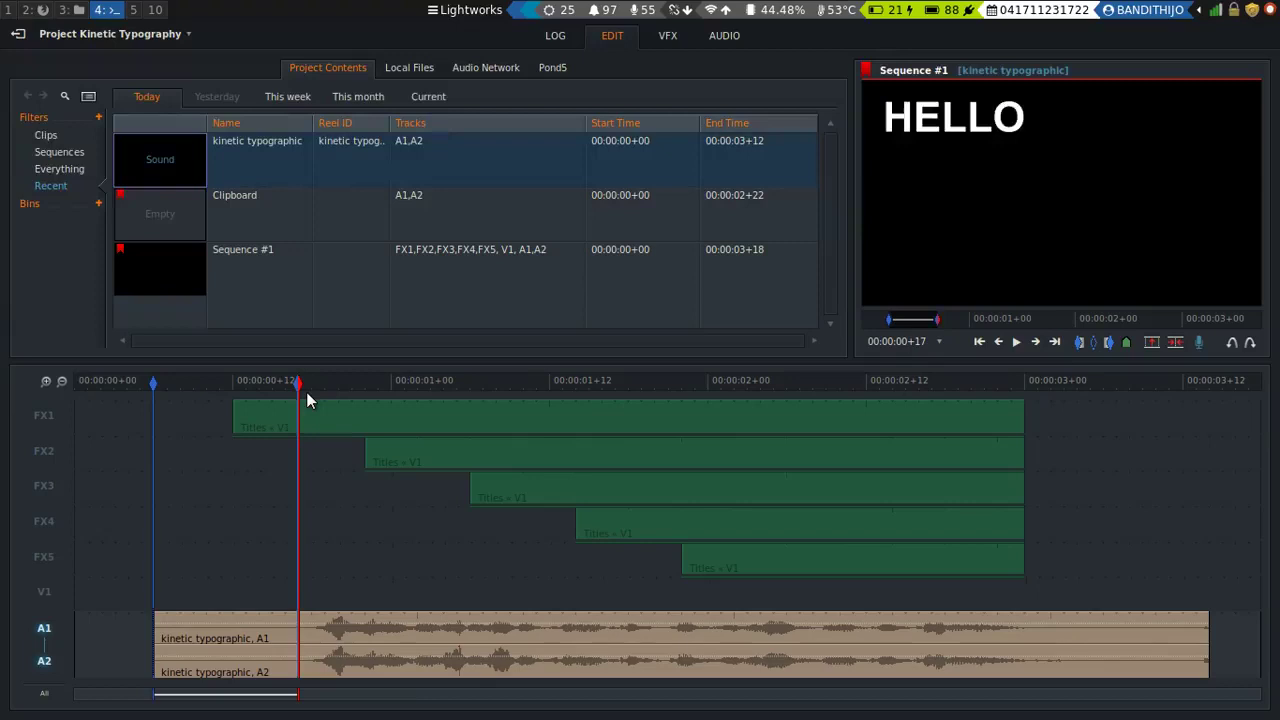
pyautogui.press('Delete')
# Step: Move the voice-over clip to start at 00:00:00+11, just before the HELLO title
pyautogui.moveTo(590, 629); pyautogui.dragTo(541, 626)
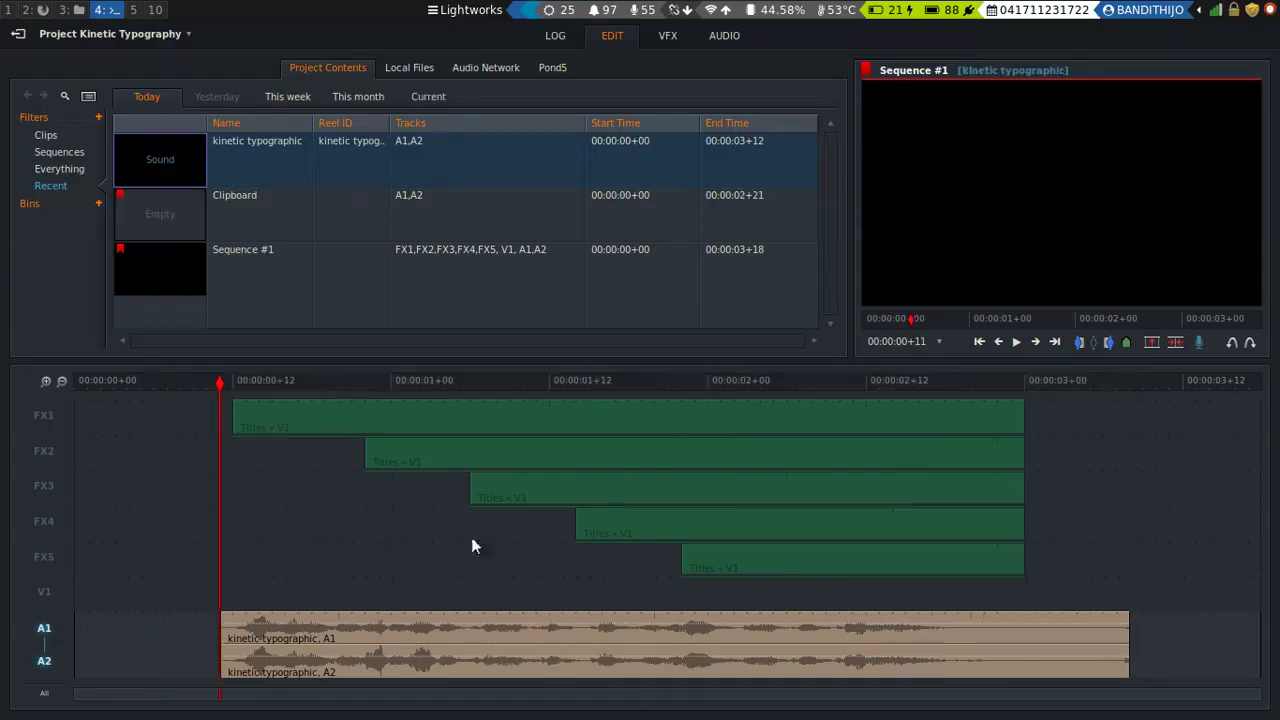
pyautogui.click(239, 384)
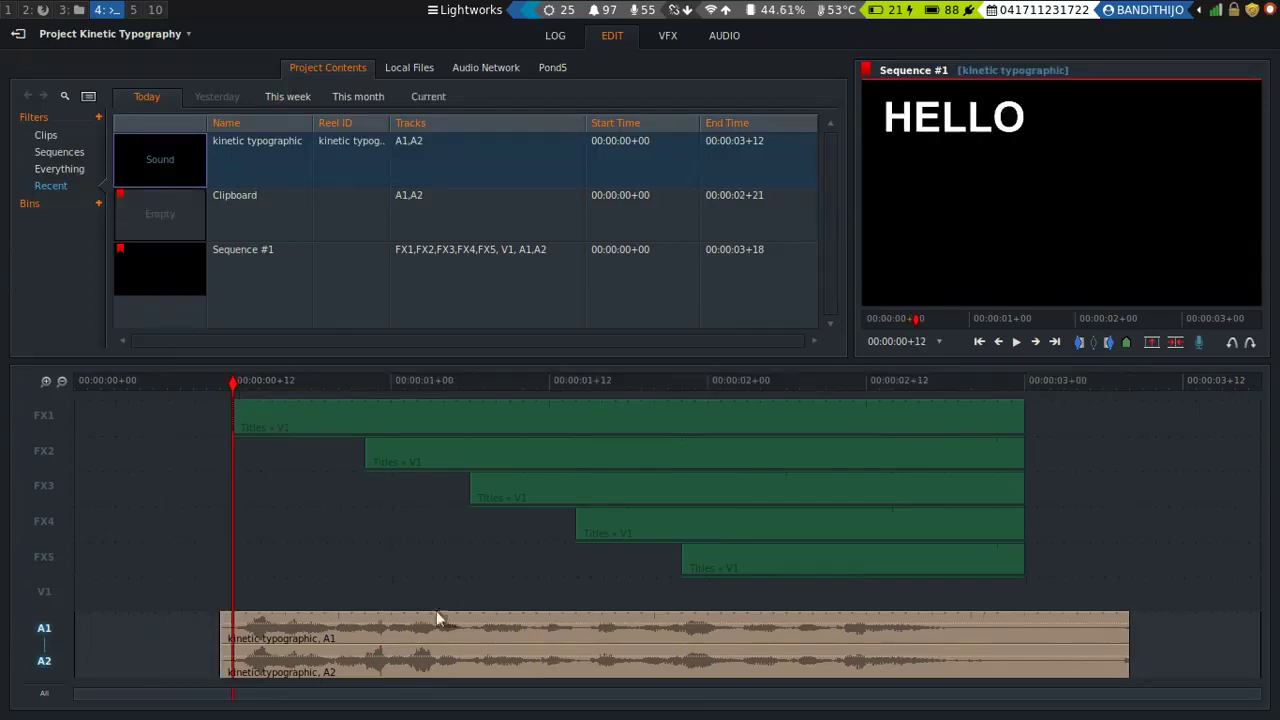
pyautogui.moveTo(530, 625); pyautogui.dragTo(525, 625)
# Step: Delete the end of the voice-over from 00:00:03+00 to 00:00:03+08, using the end of the FX5 title as the cut point
pyautogui.click(984, 380)
pyautogui.press('space')
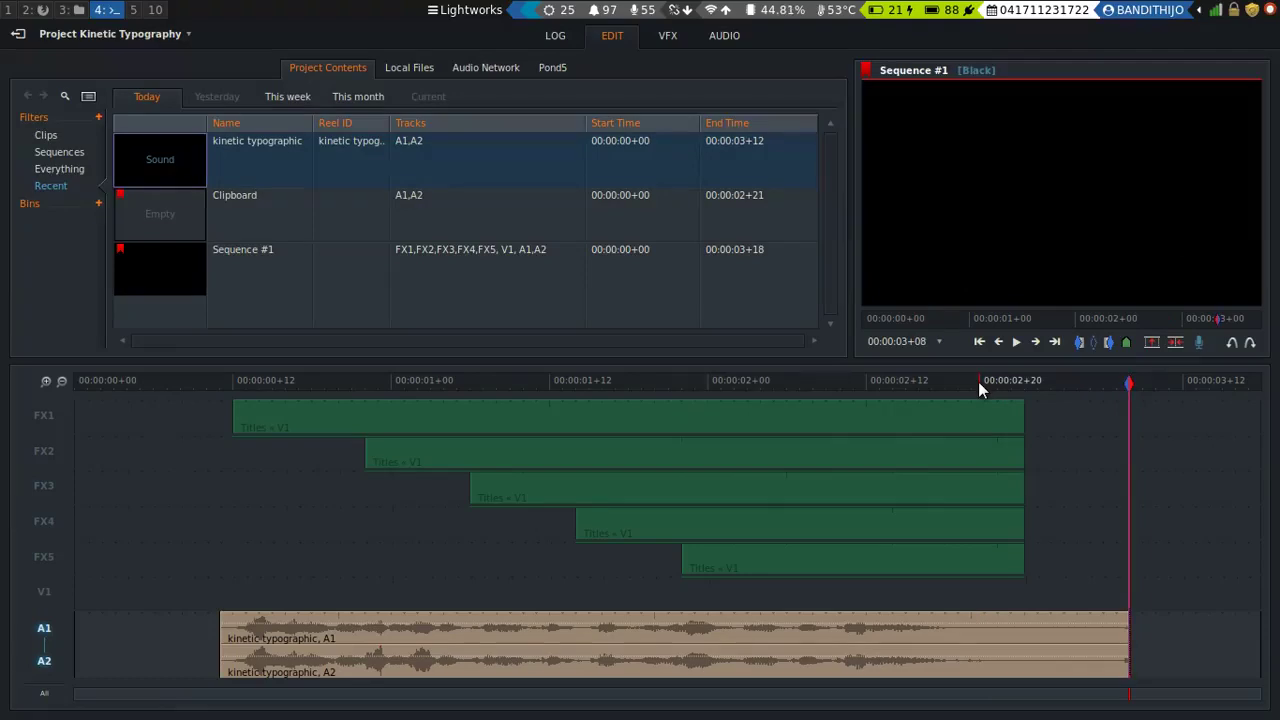
pyautogui.click(51, 563)
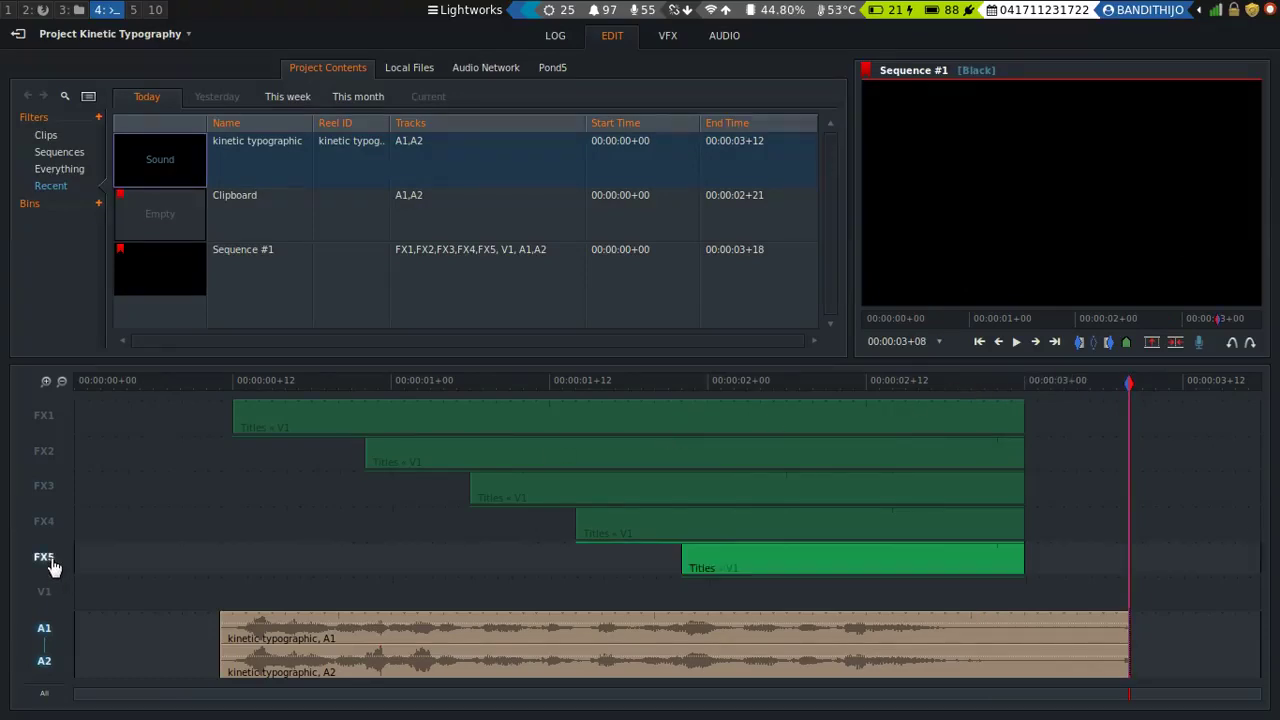
pyautogui.press('a')
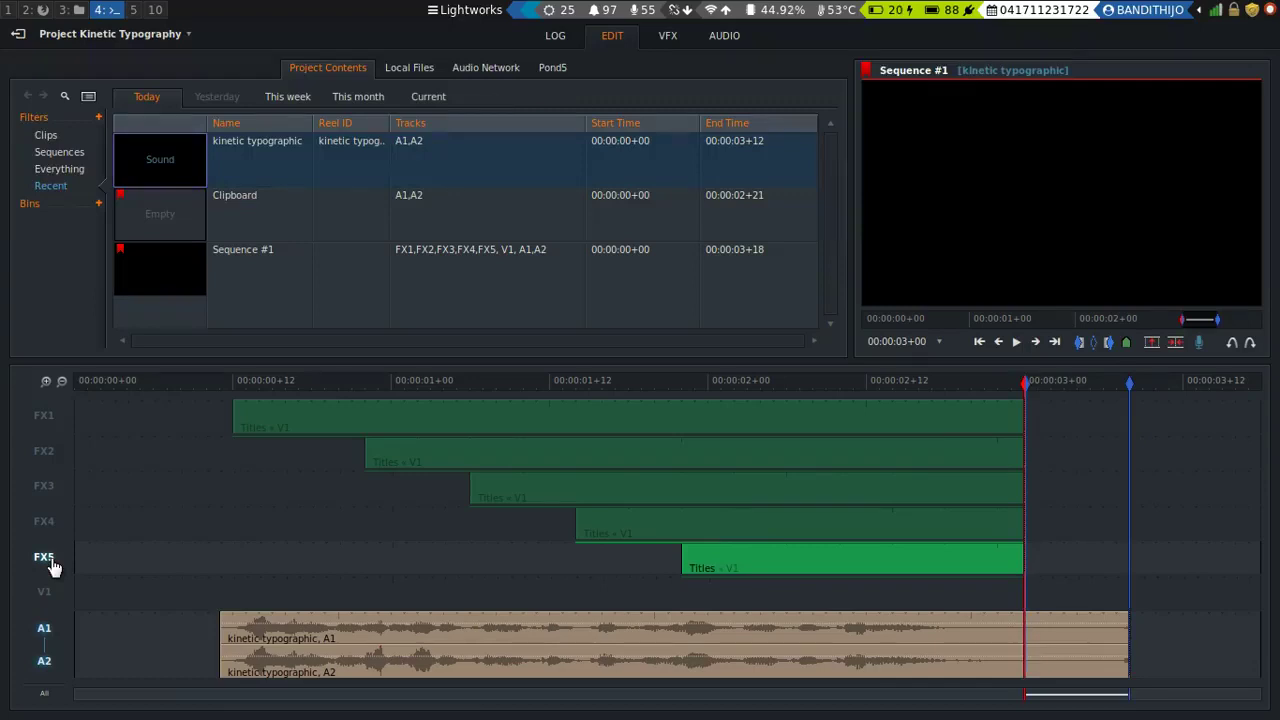
pyautogui.press('g')
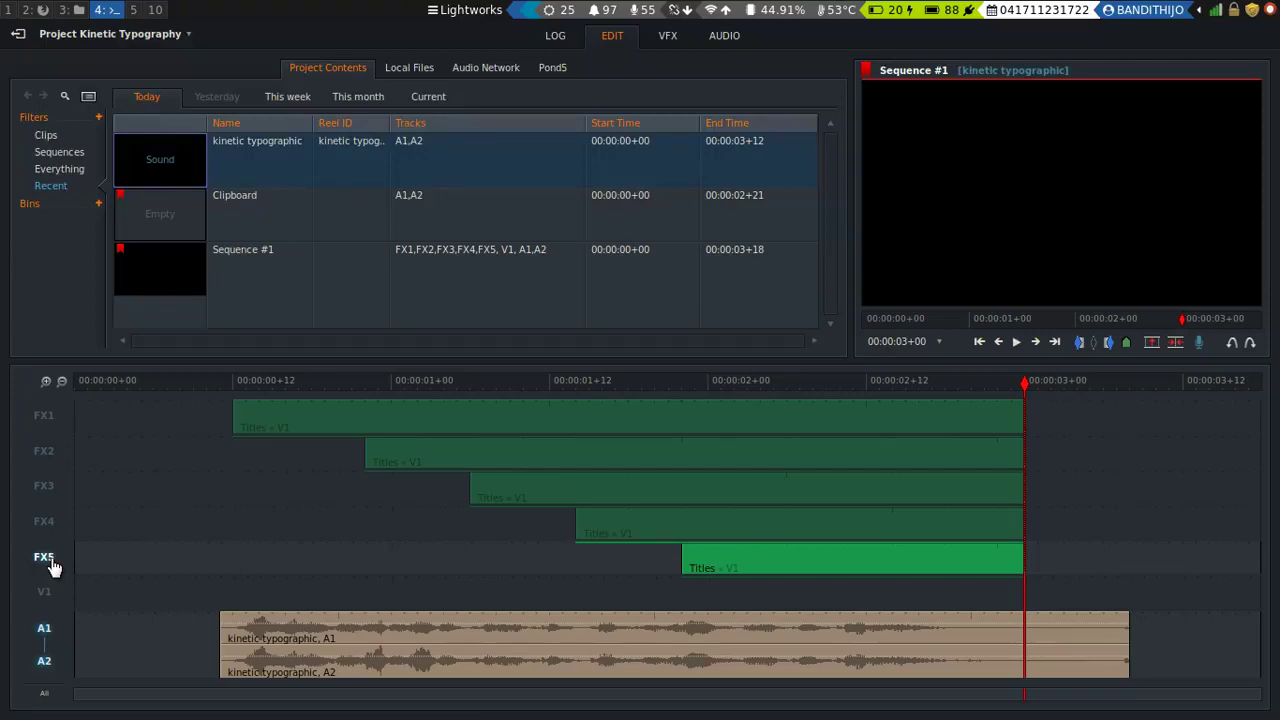
pyautogui.click(50, 562)
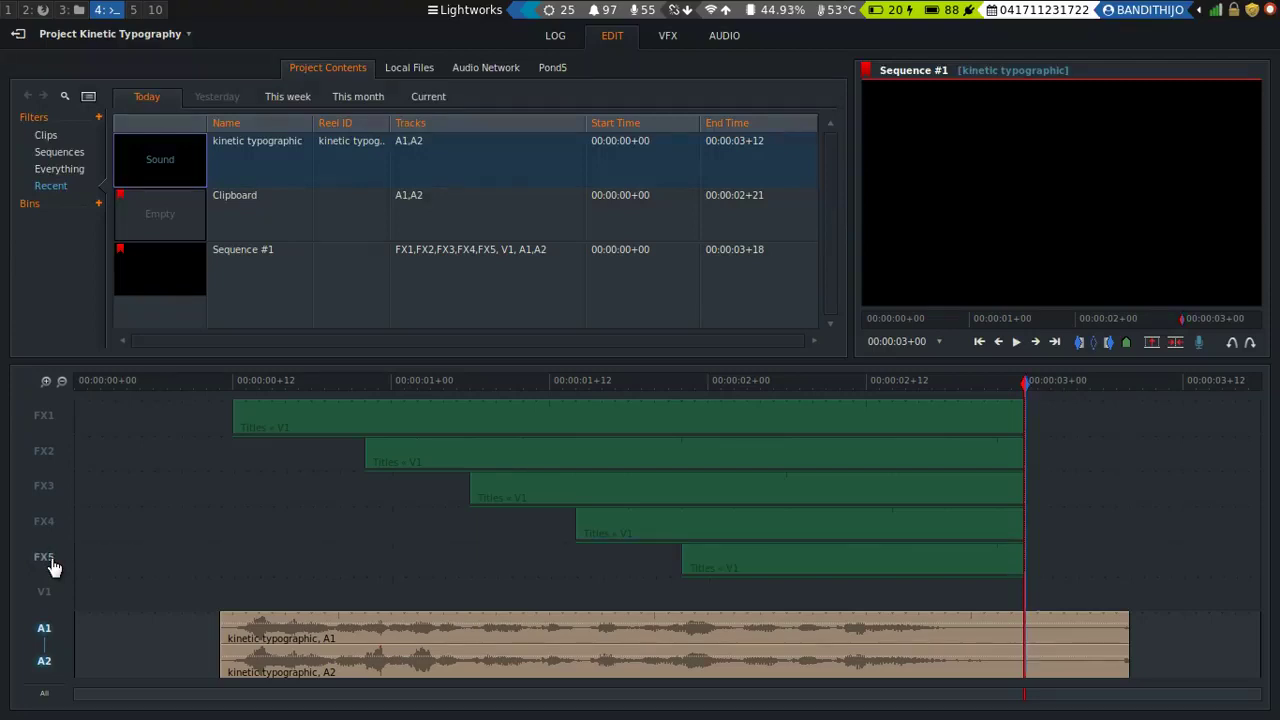
pyautogui.press('End')
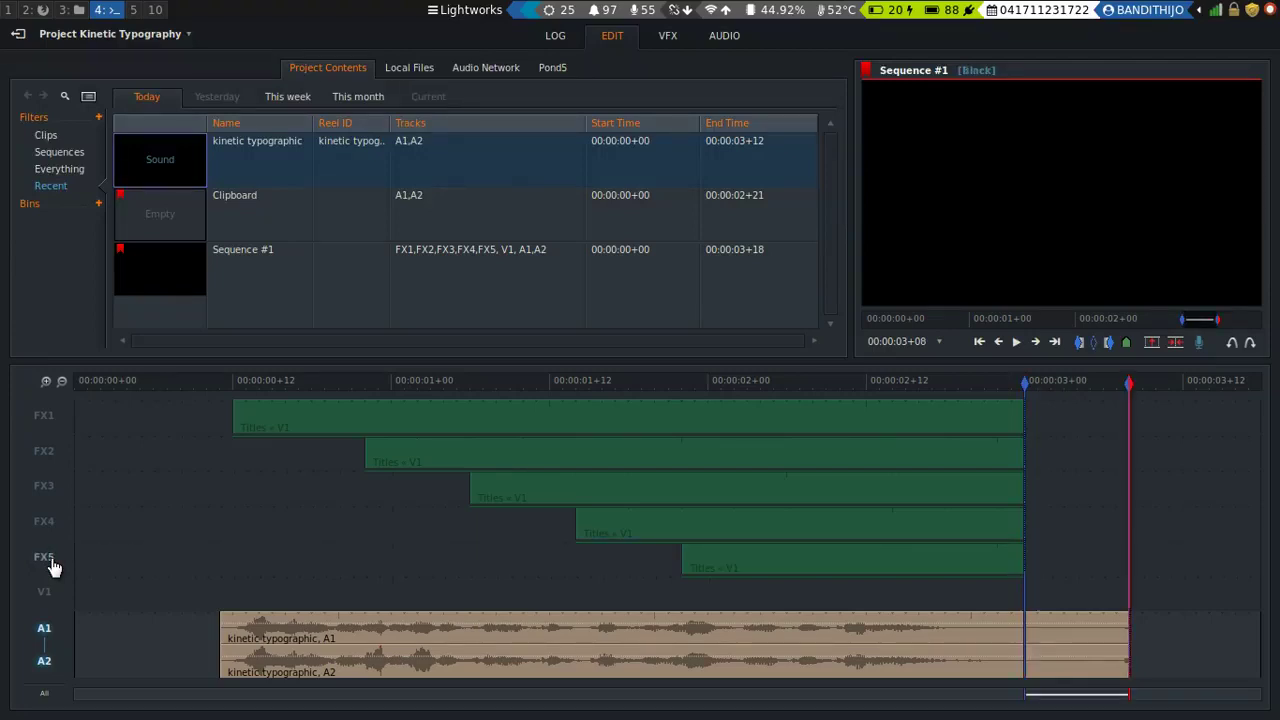
pyautogui.press('Delete')
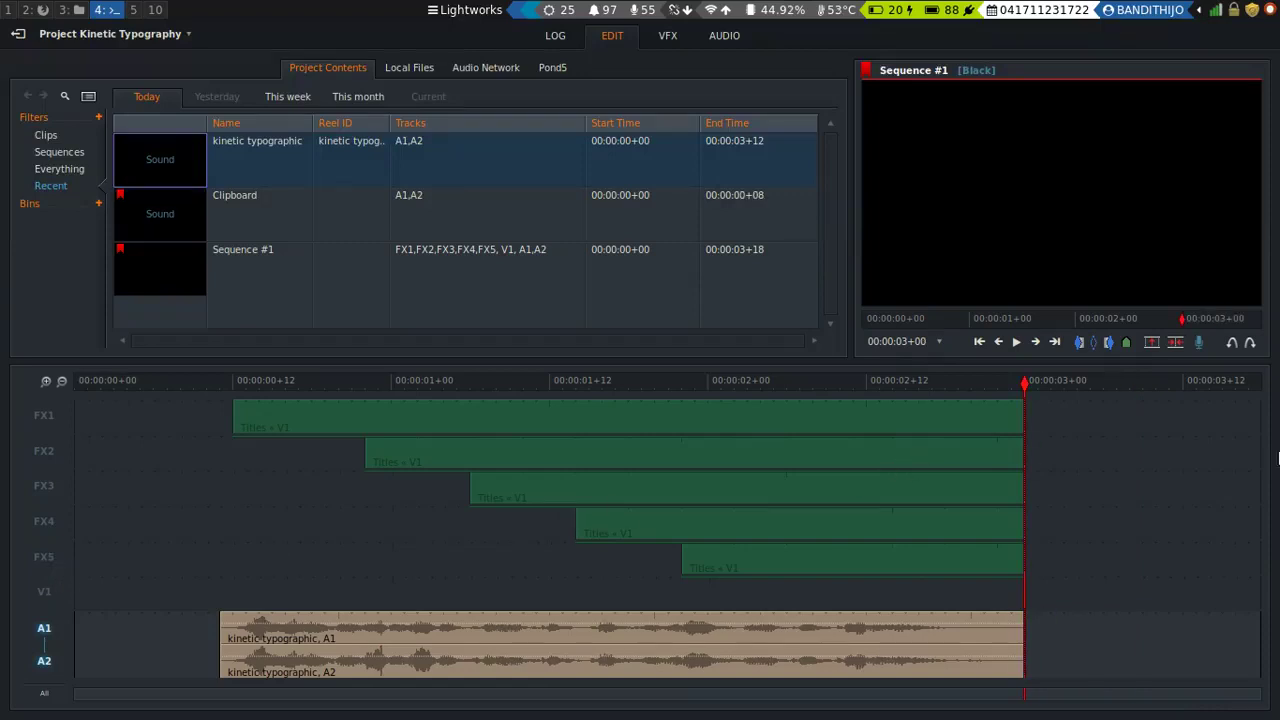
# Step: Reactivate V1 and FX1 to FX5 and play the sequence with the voice-over
pyautogui.click(42, 592)
pyautogui.moveTo(48, 567); pyautogui.dragTo(82, 419)
pyautogui.click(196, 384)
pyautogui.press('space')
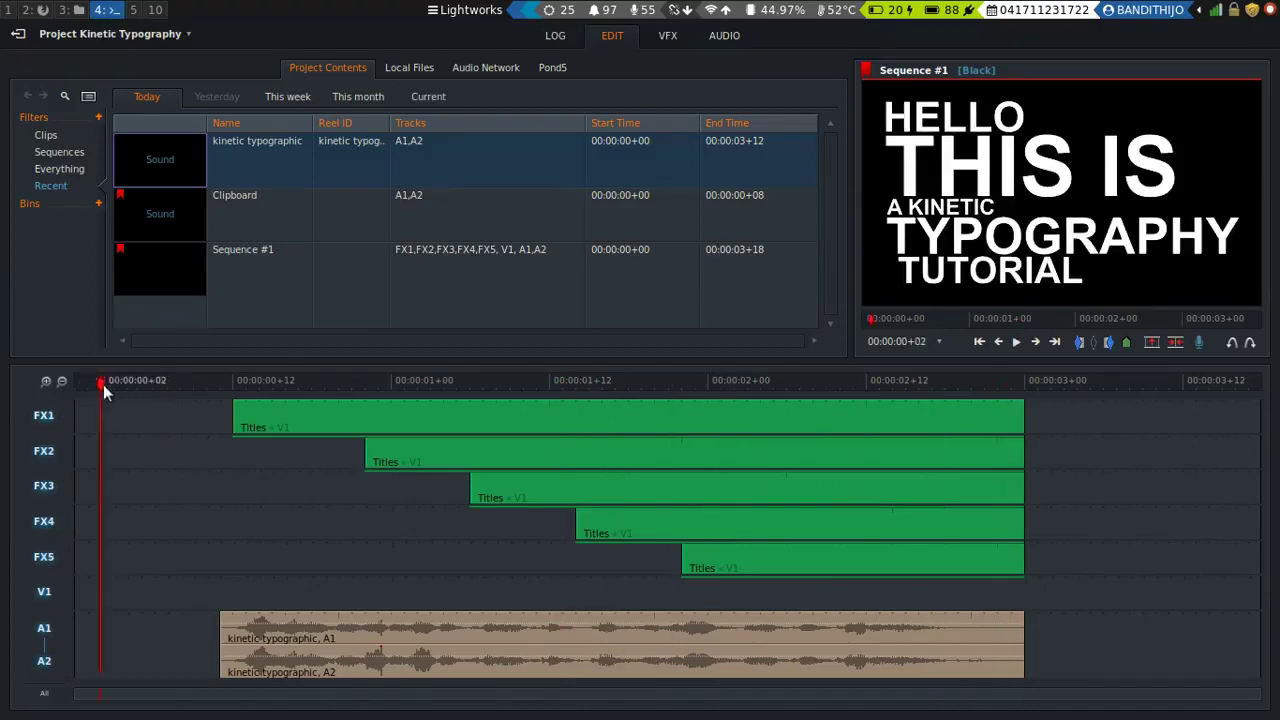
# Step: Replay the sequence from near its start and check when the word TUTORIAL is spoken against its title
pyautogui.click(103, 384)
pyautogui.press('space')
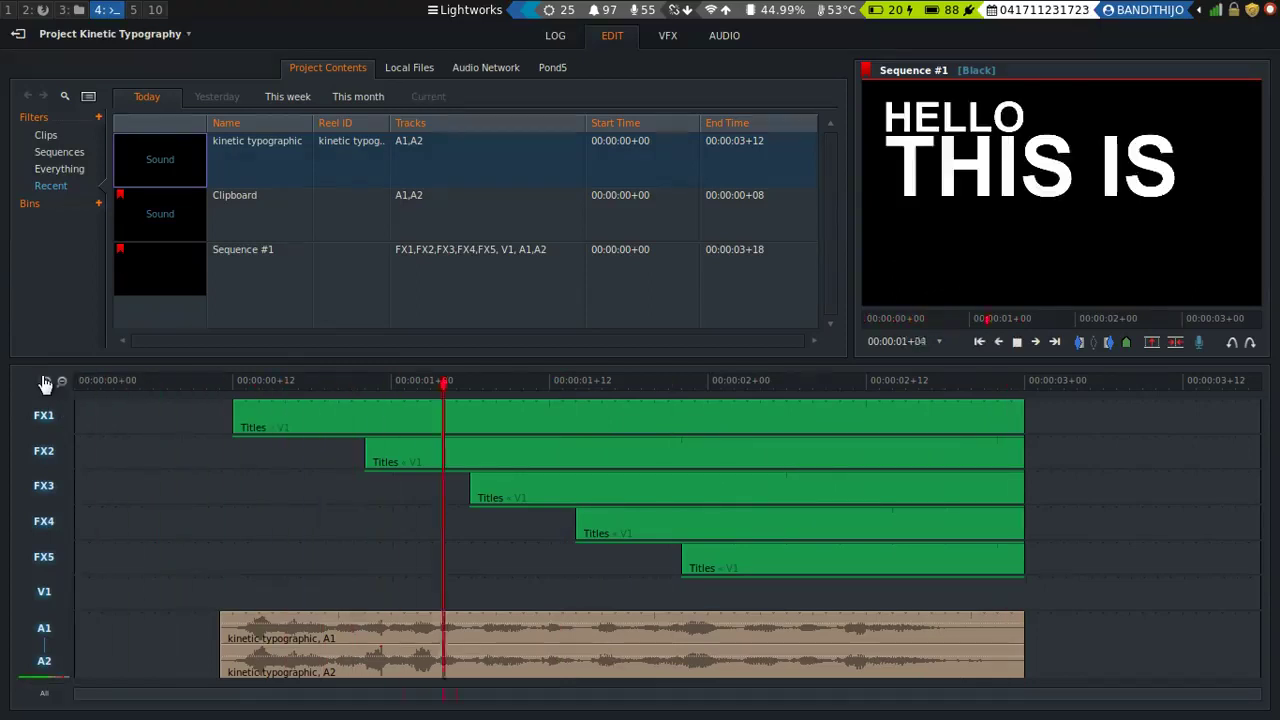
pyautogui.press('space')
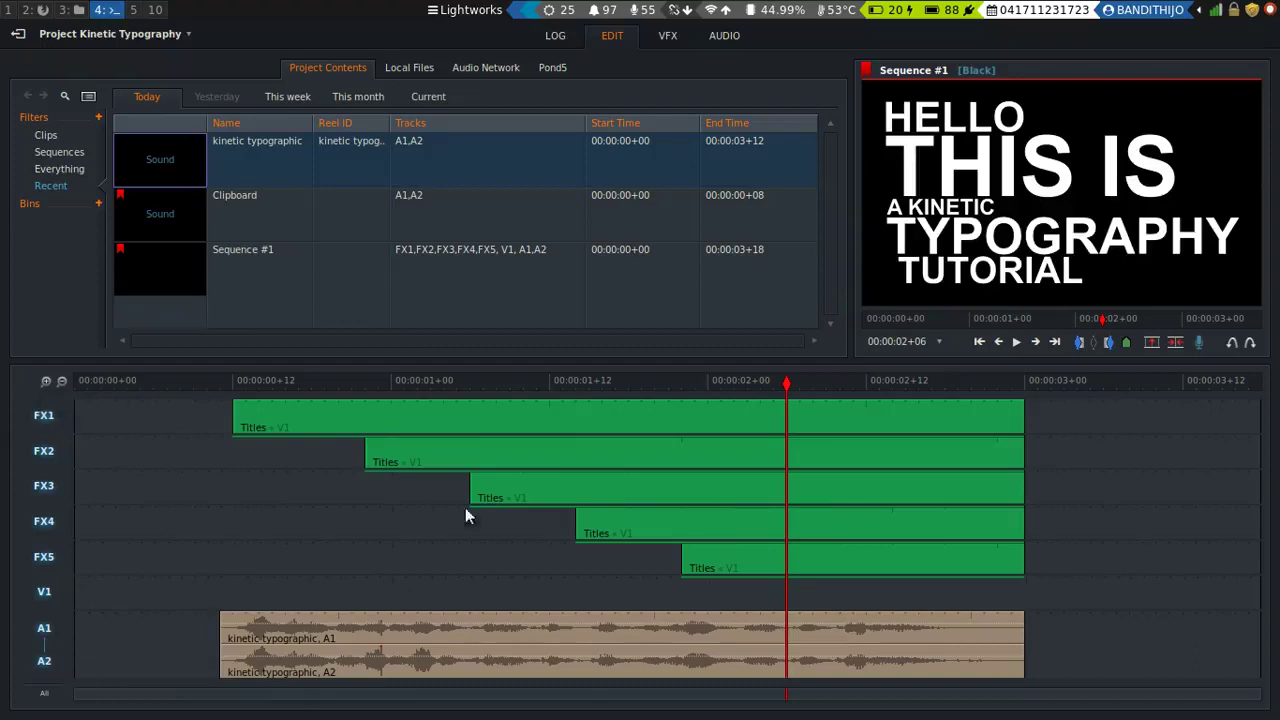
pyautogui.moveTo(743, 384); pyautogui.dragTo(63, 383)
pyautogui.press('space')
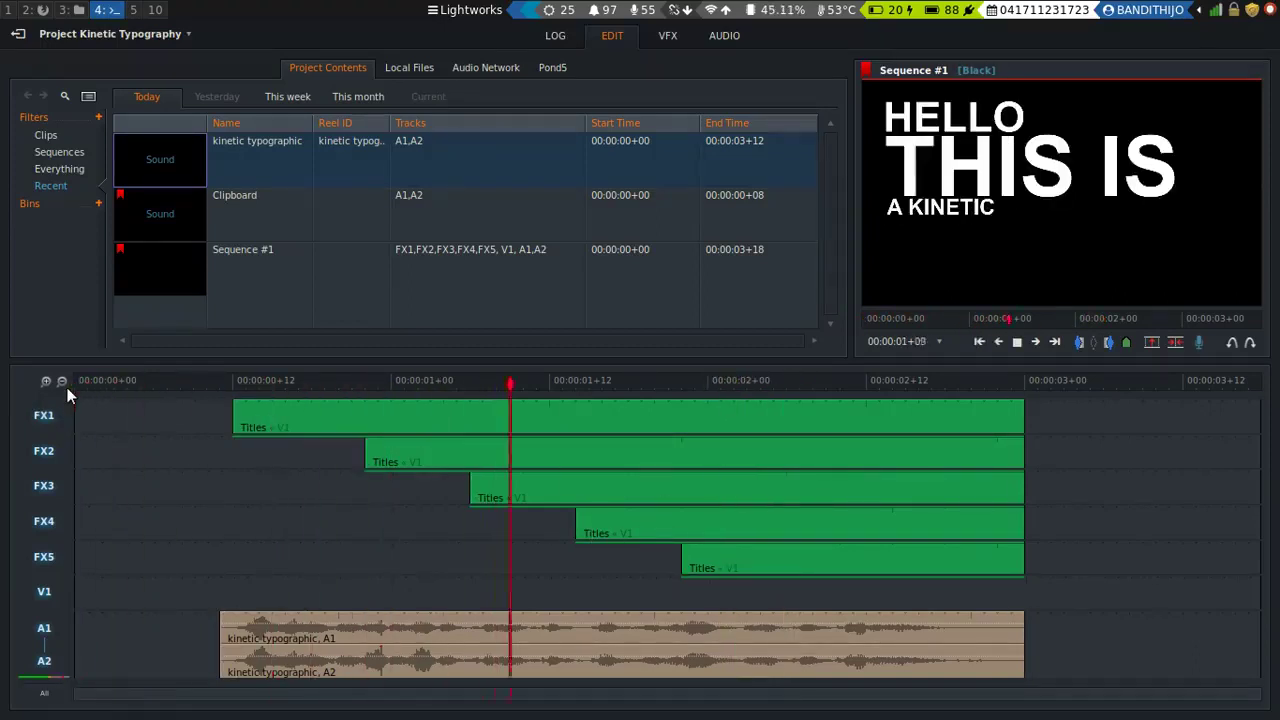
pyautogui.press('space')
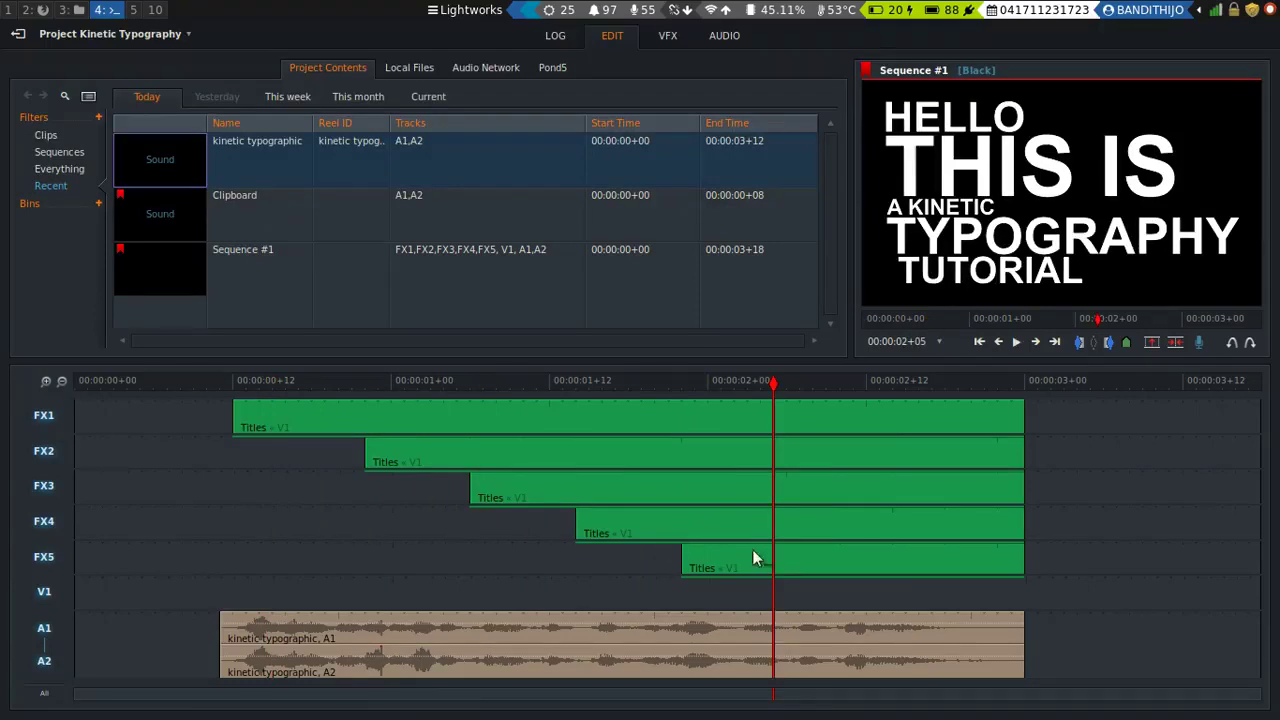
# Step: Move the TUTORIAL title on FX5 to start at 00:00:02+05 and play the sequence to check its timing
pyautogui.moveTo(728, 568); pyautogui.dragTo(831, 571)
pyautogui.moveTo(773, 384); pyautogui.dragTo(186, 384)
pyautogui.press('space')
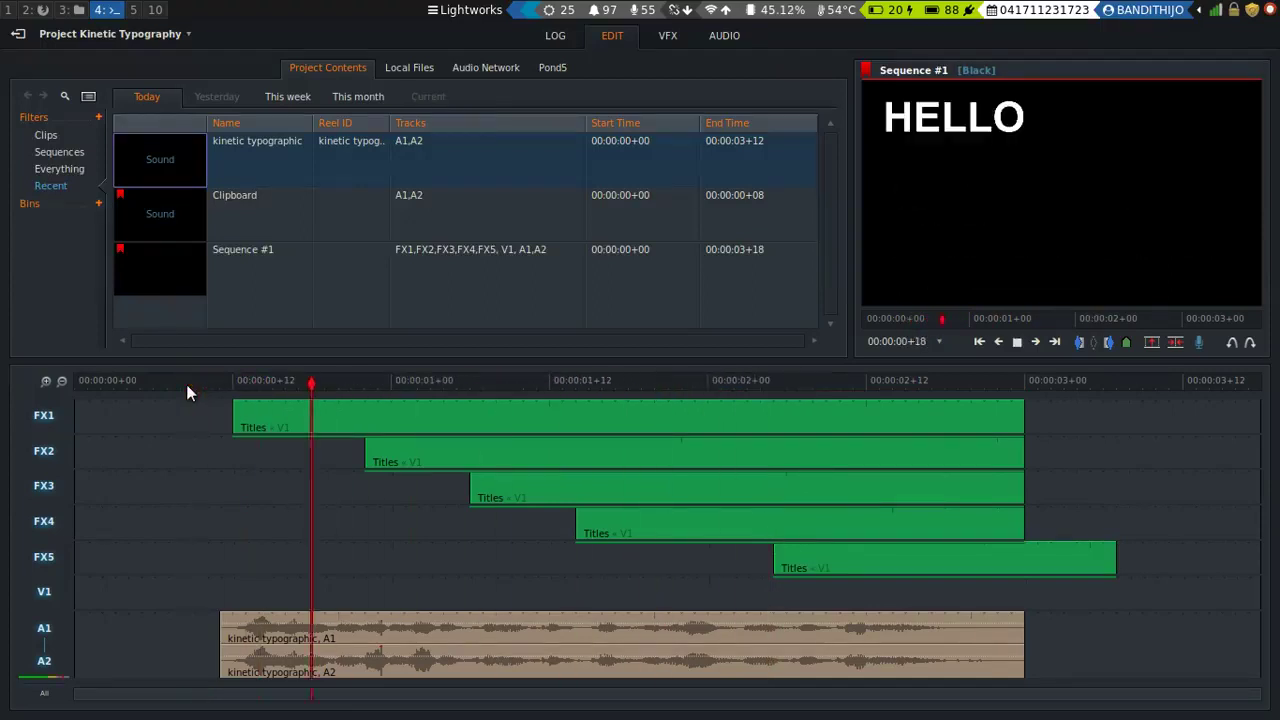
pyautogui.press('space')
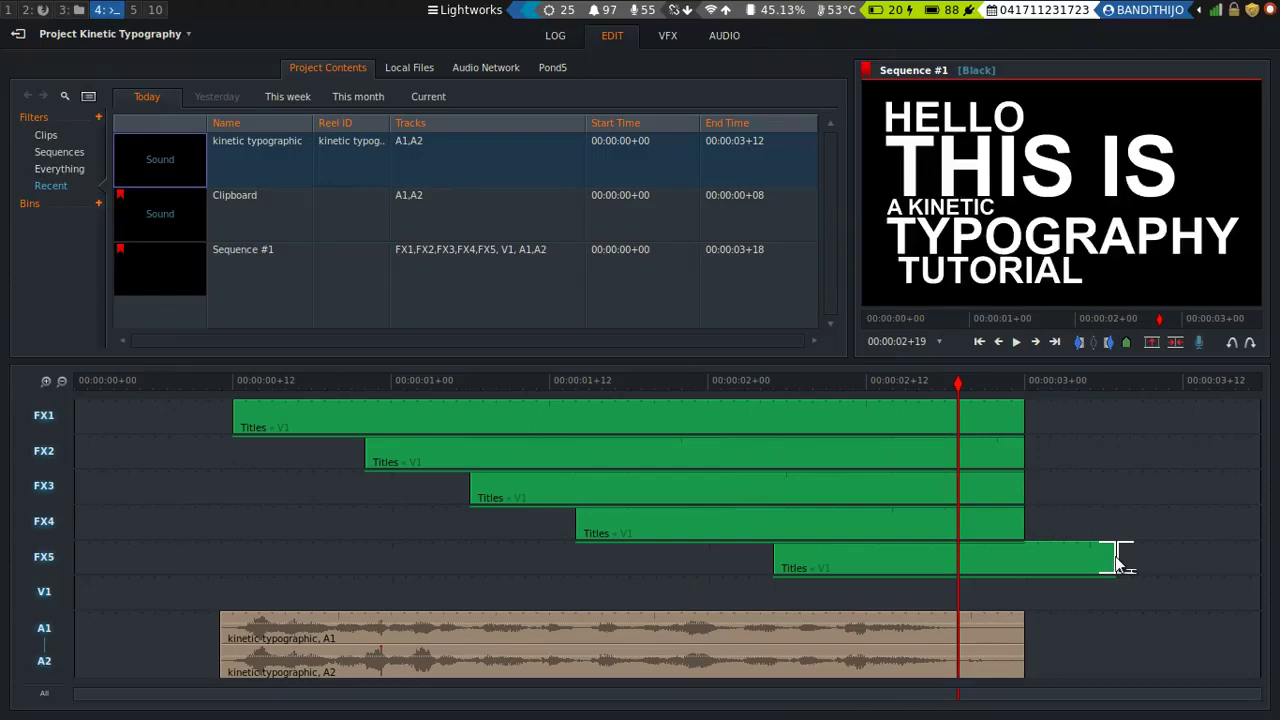
# Step: Deactivate every track except FX5 and trim the end of the TUTORIAL title to 00:00:03+00
pyautogui.moveTo(1117, 560); pyautogui.dragTo(1064, 567)
pyautogui.click(44, 521)
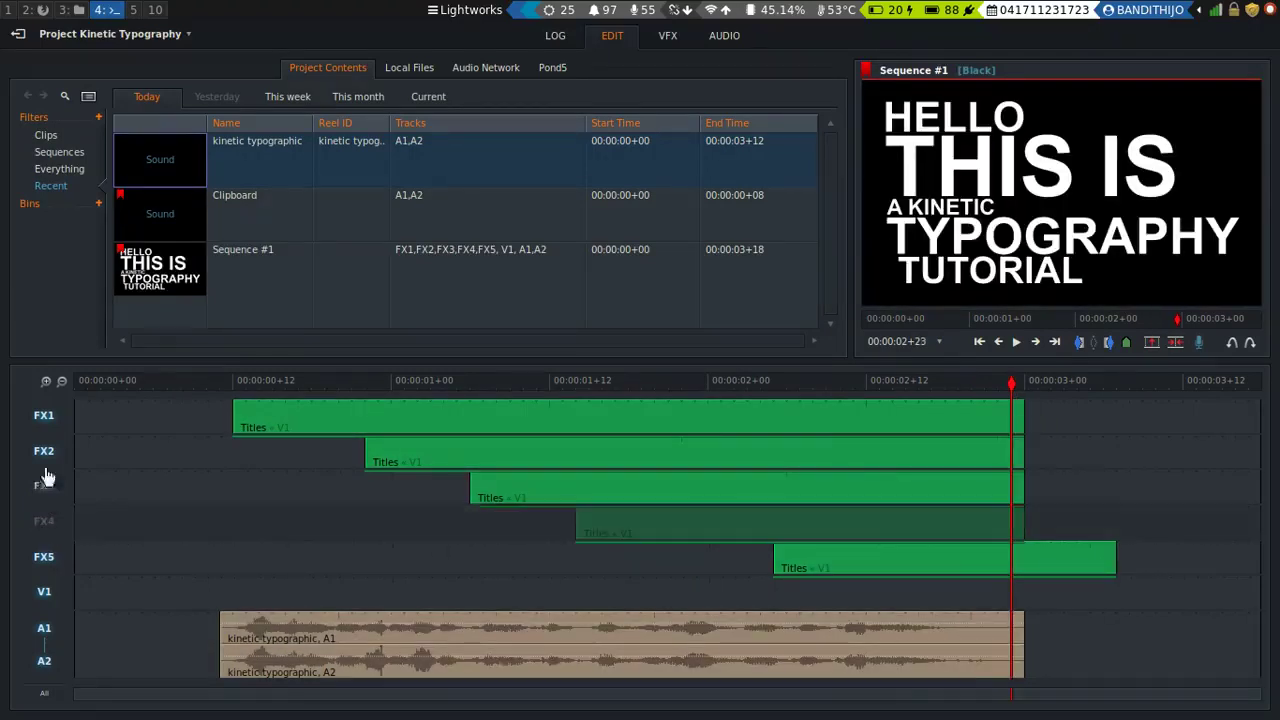
pyautogui.click(44, 486)
pyautogui.click(44, 451)
pyautogui.click(44, 415)
pyautogui.click(45, 593)
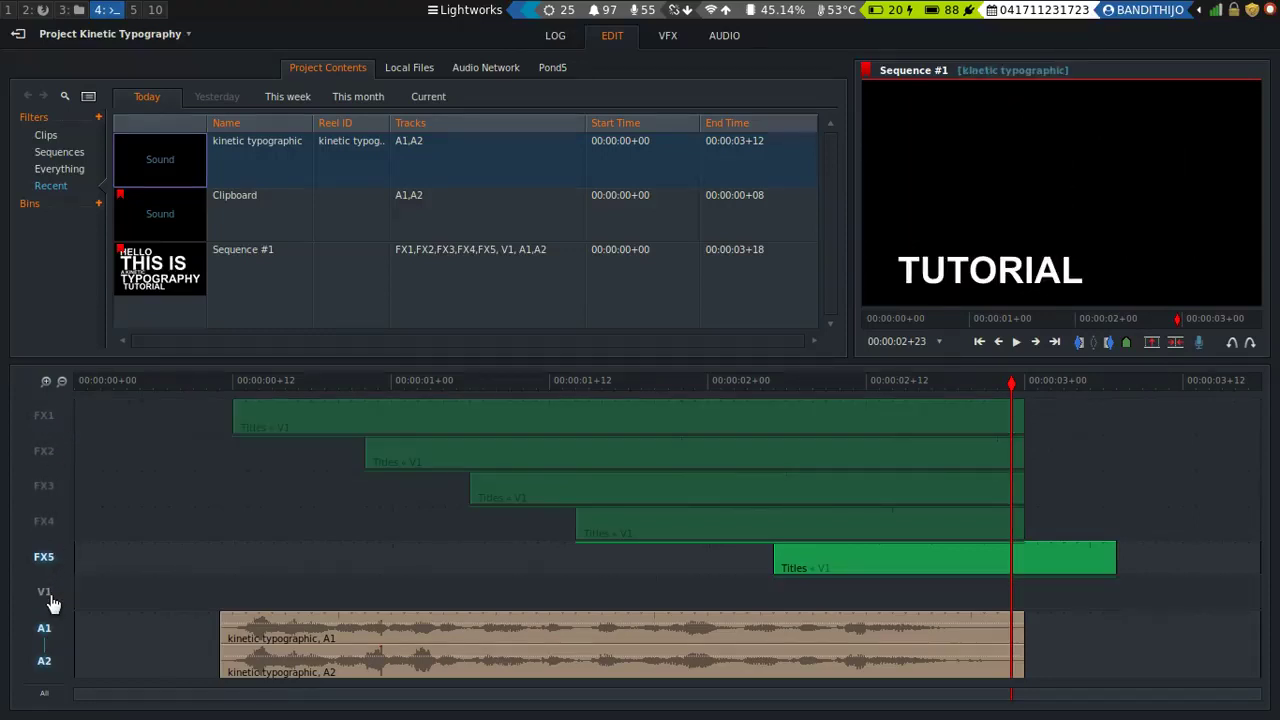
pyautogui.click(44, 630)
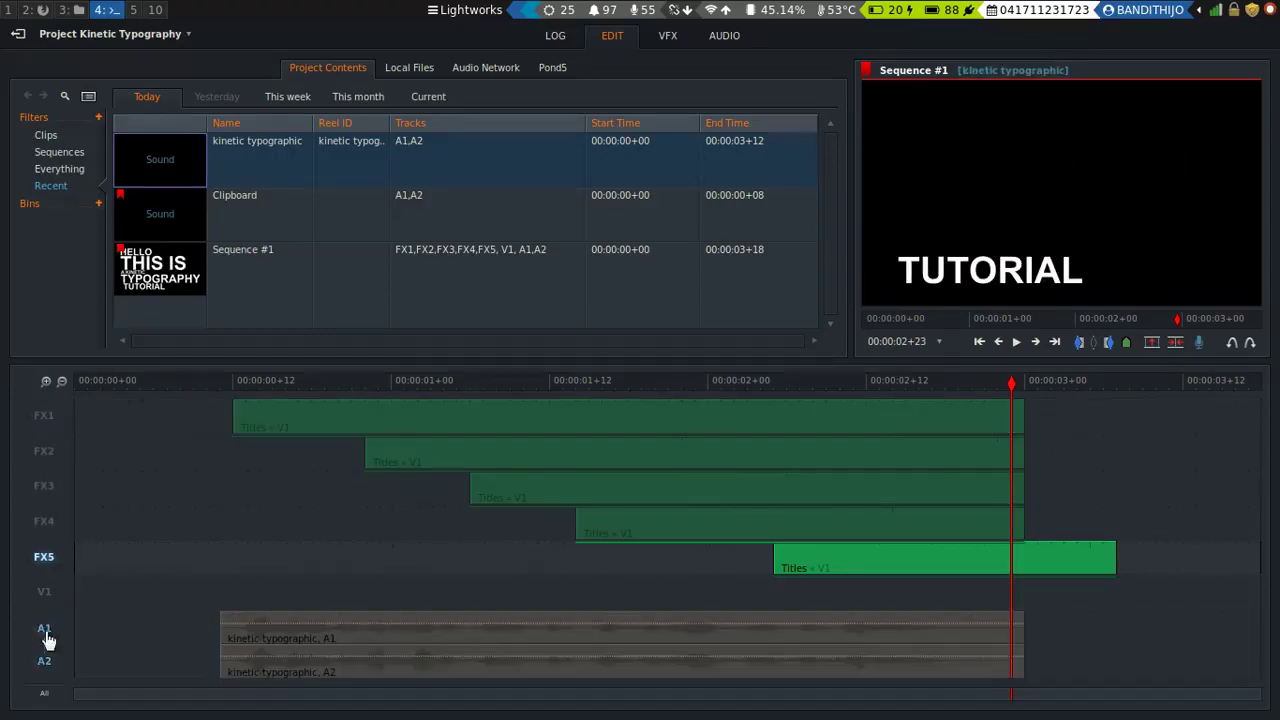
pyautogui.moveTo(1114, 563); pyautogui.dragTo(1009, 563)
pyautogui.click(1124, 556)
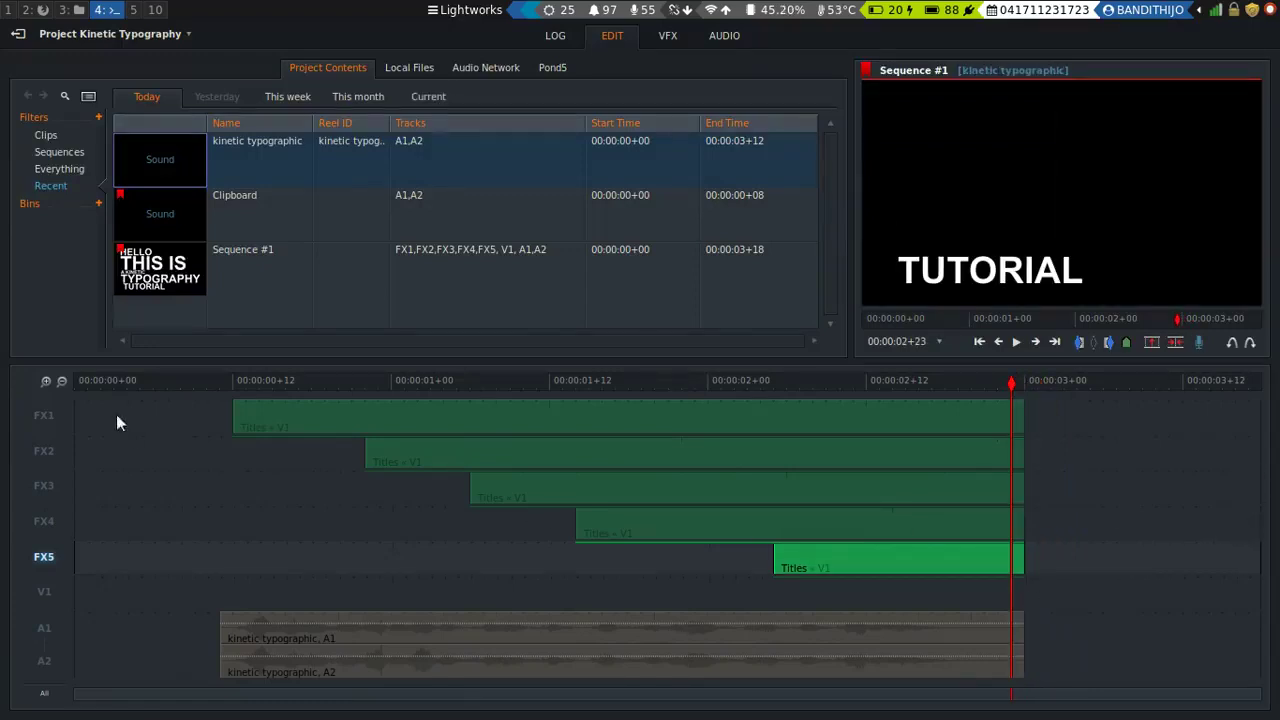
# Step: Reactivate all title, video and audio tracks and play the whole sequence from the beginning
pyautogui.moveTo(50, 433); pyautogui.dragTo(44, 662)
pyautogui.press('Home')
pyautogui.press('space')
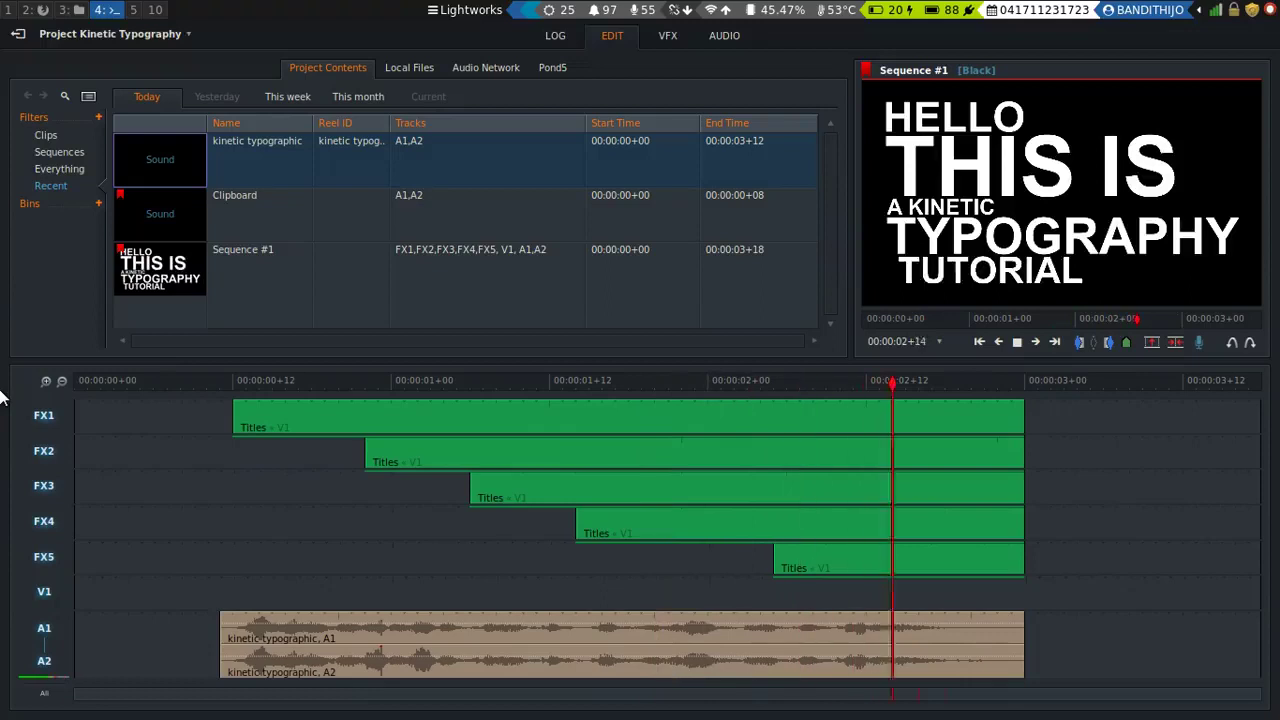
pyautogui.press('space')
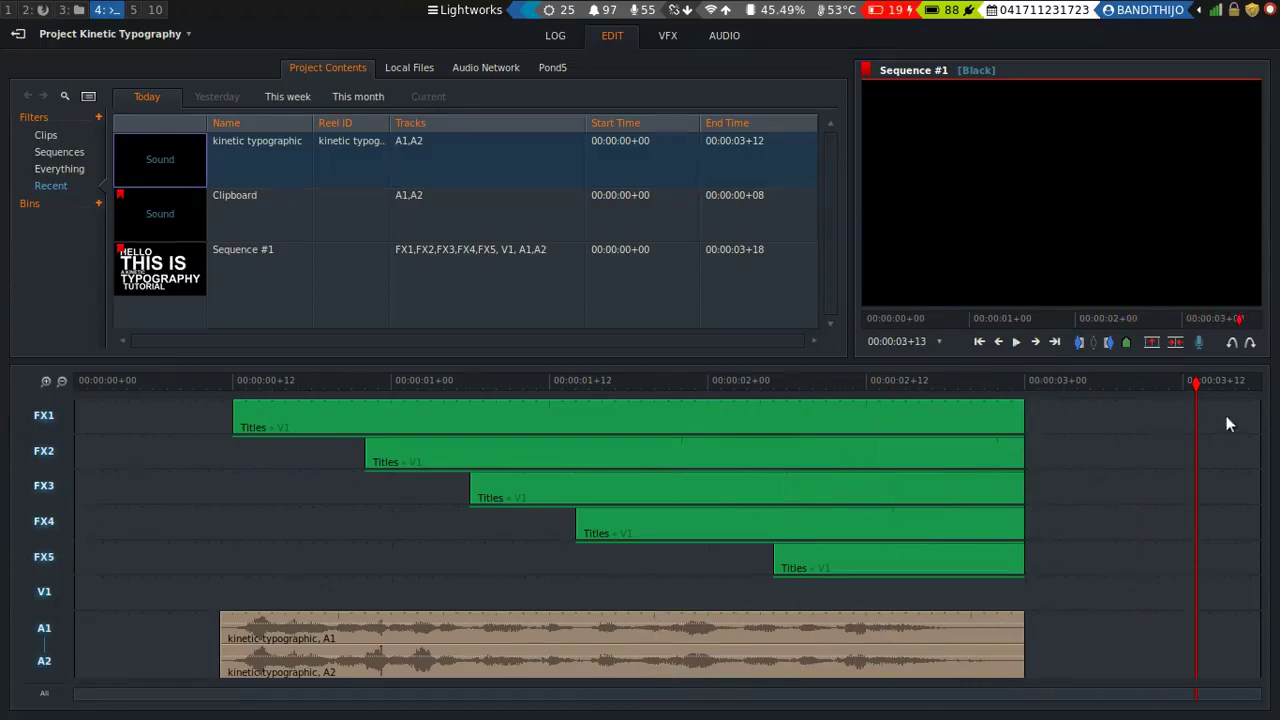
# Step: Shorten the empty space at the sequence's end and beginning, so the HELLO title starts at 00:00:00+06
pyautogui.click(1262, 434)
pyautogui.moveTo(1250, 436); pyautogui.dragTo(1045, 510)
pyautogui.click(153, 383)
pyautogui.press('Home')
pyautogui.moveTo(84, 453); pyautogui.dragTo(25, 464)
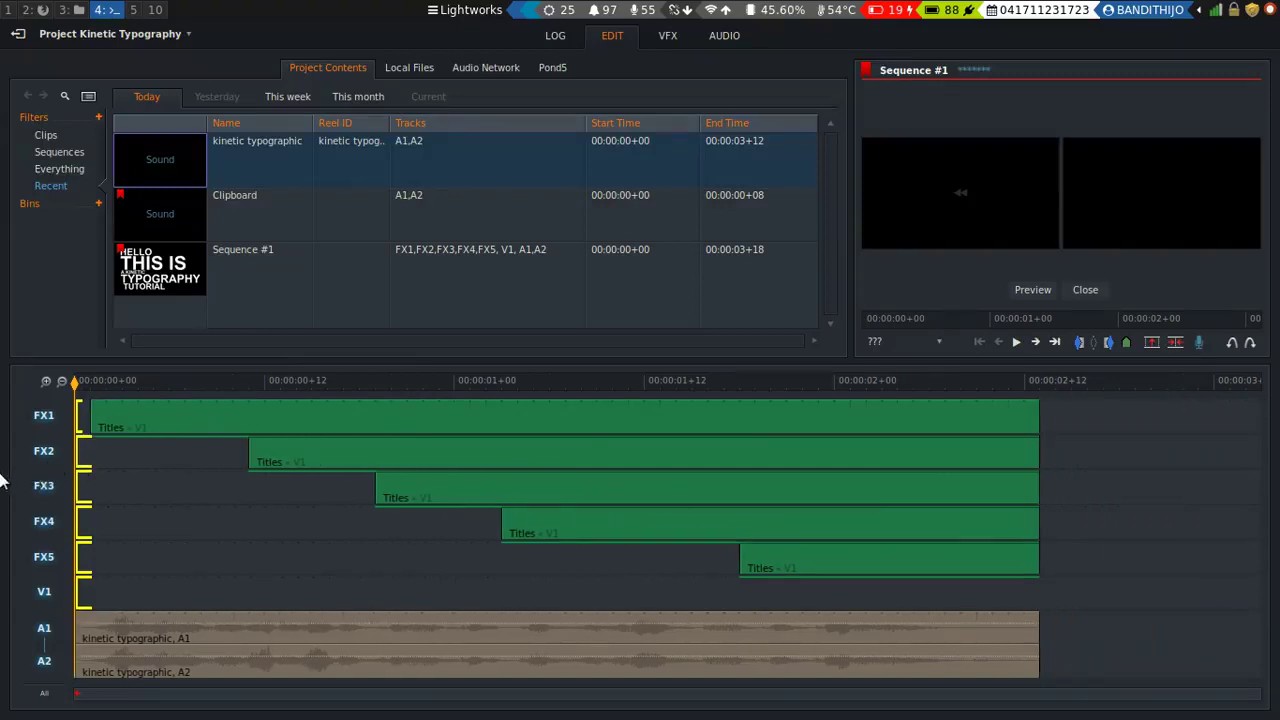
pyautogui.moveTo(84, 484); pyautogui.dragTo(157, 494)
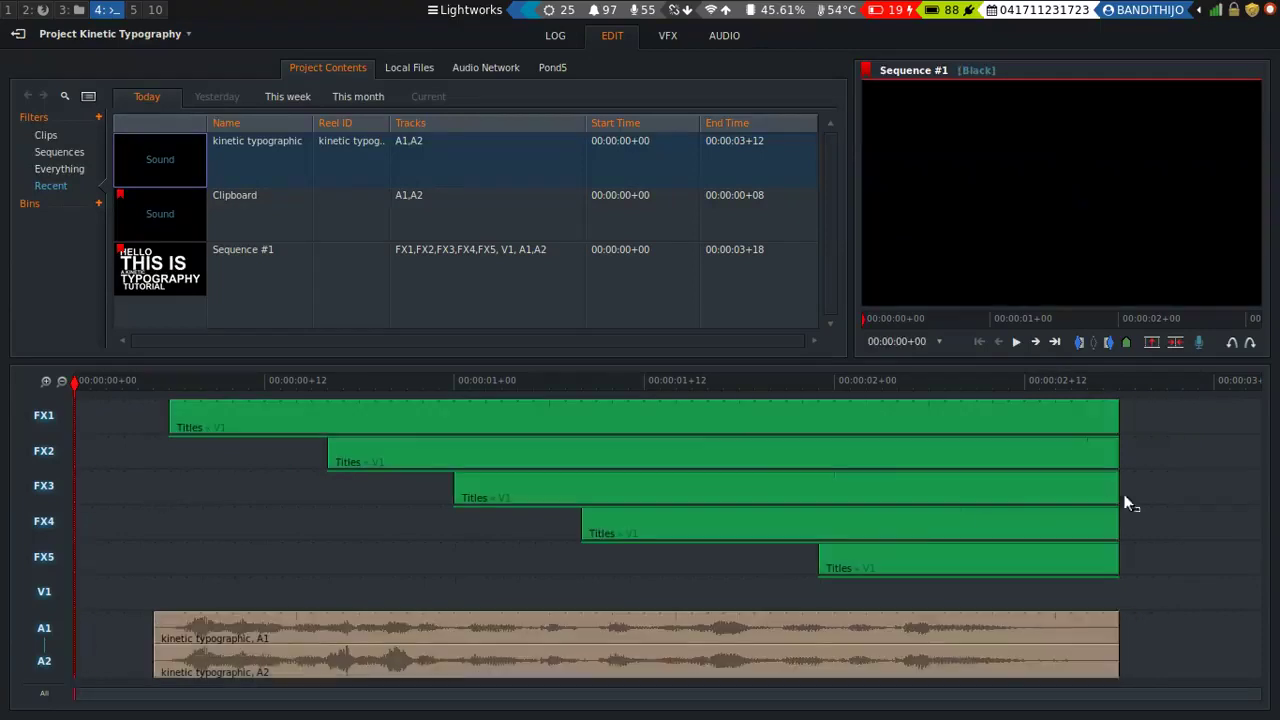
# Step: Trim the remaining empty space after the titles so the sequence ends at 00:00:02+20, and play it back
pyautogui.moveTo(1139, 385); pyautogui.dragTo(1246, 398)
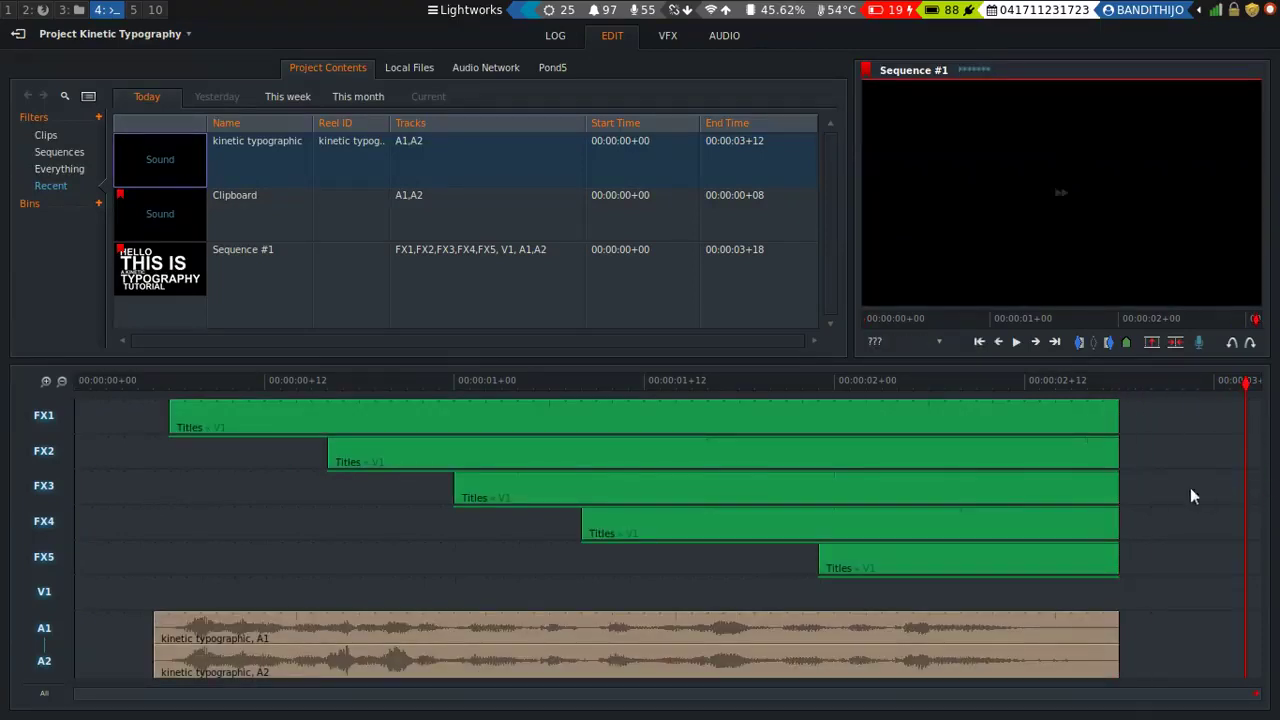
pyautogui.click(1147, 446)
pyautogui.moveTo(1160, 450); pyautogui.dragTo(208, 384)
pyautogui.press('space')
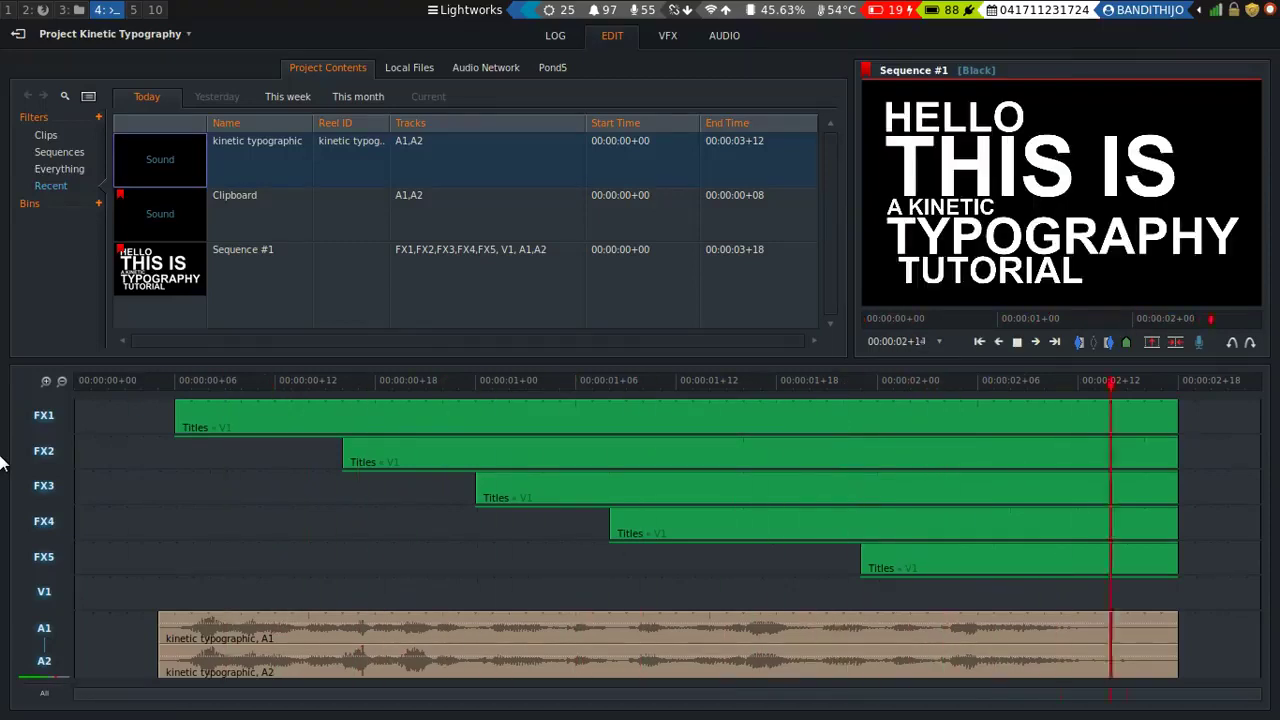
pyautogui.click(1250, 432)
pyautogui.moveTo(1250, 440); pyautogui.dragTo(1186, 491)
pyautogui.press('space')
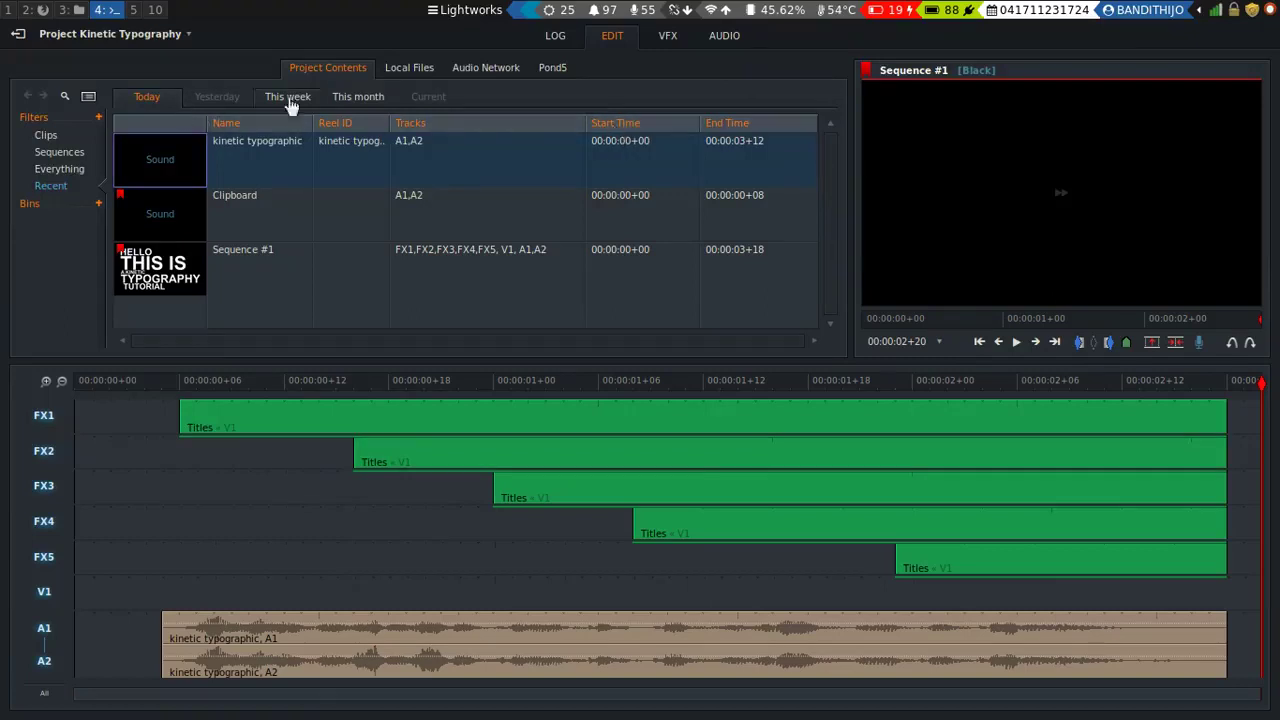
# Step: Look through the video effects and audio workspaces, including the audio effect settings, for an export option
pyautogui.click(670, 40)
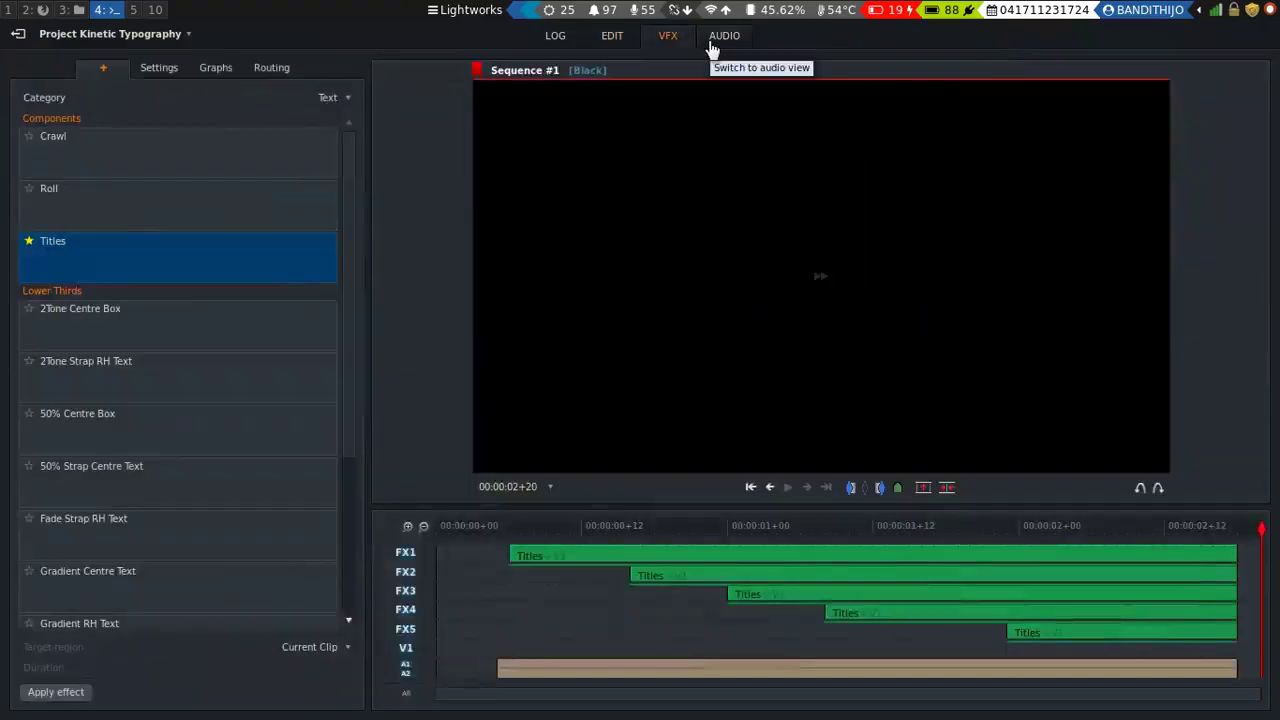
pyautogui.click(708, 39)
pyautogui.moveTo(240, 379); pyautogui.dragTo(62, 382)
pyautogui.press('space')
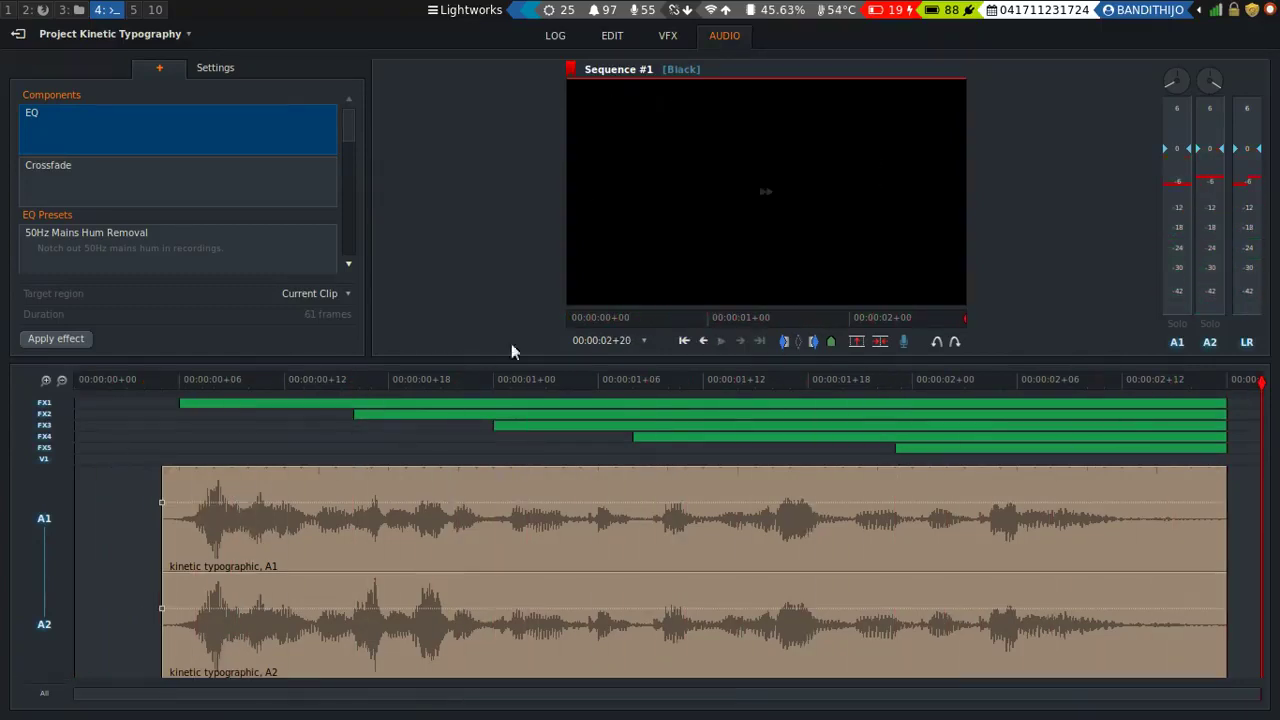
pyautogui.click(205, 68)
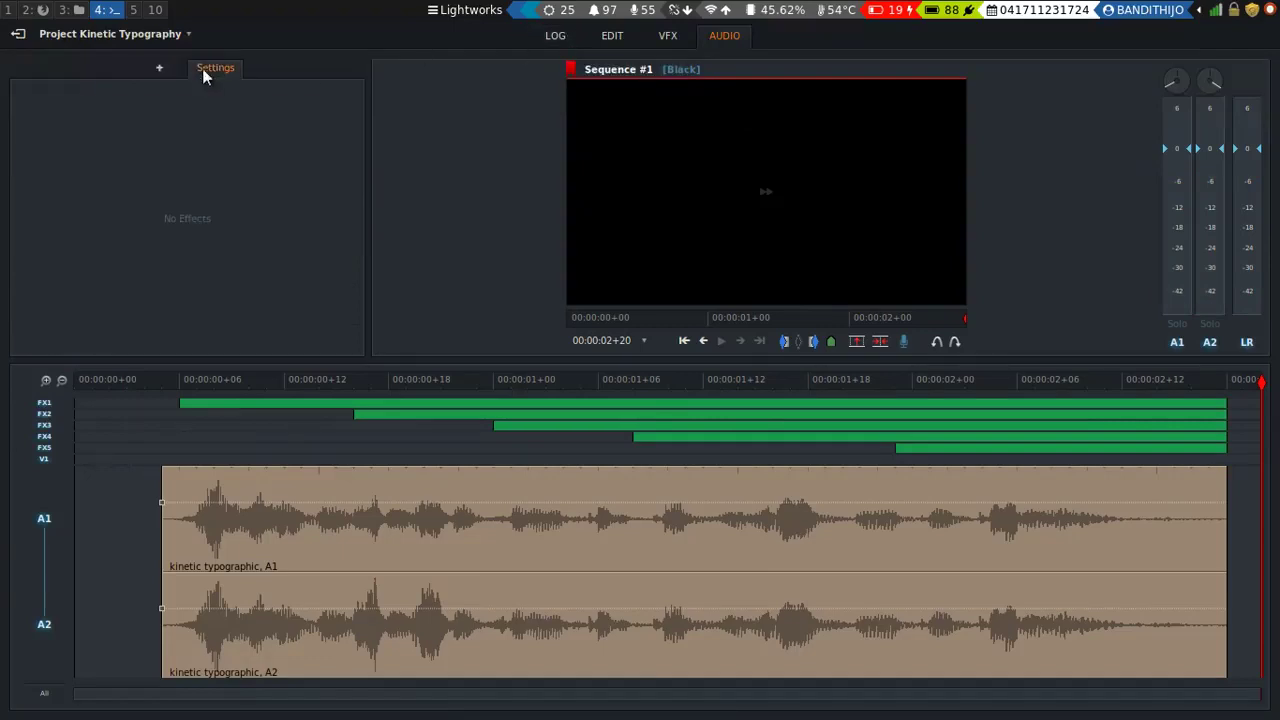
pyautogui.click(173, 66)
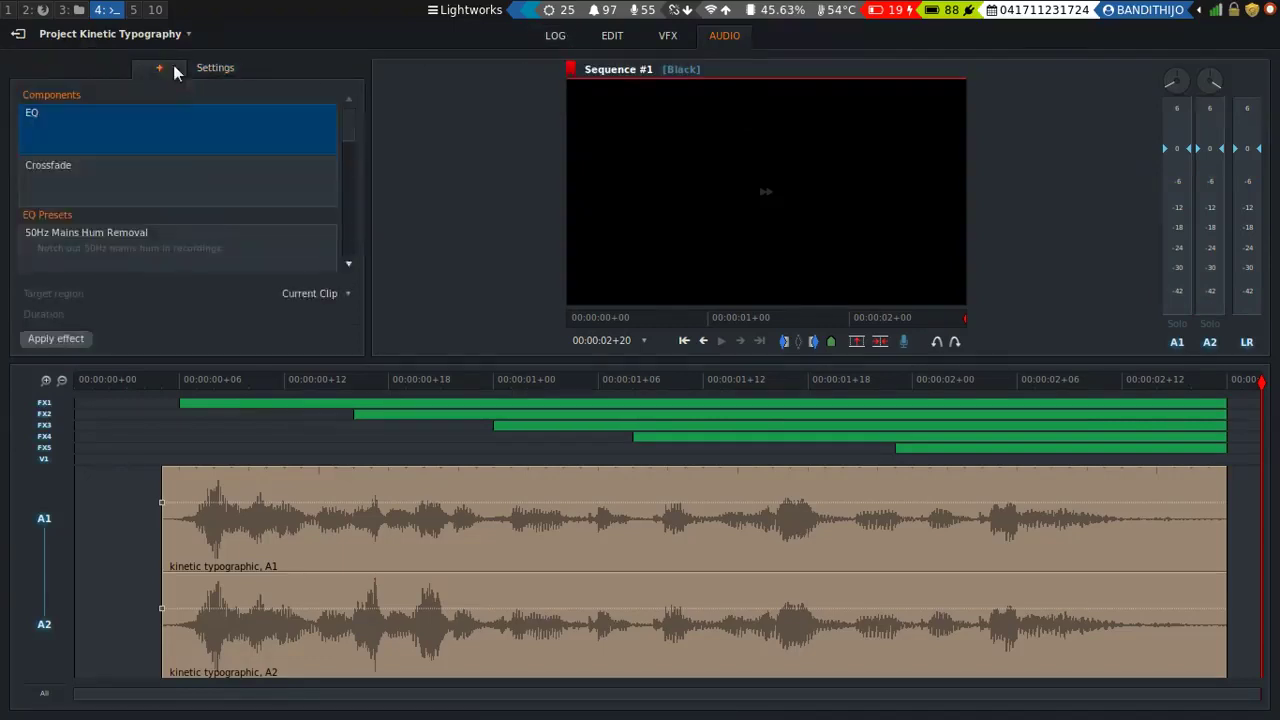
pyautogui.click(606, 42)
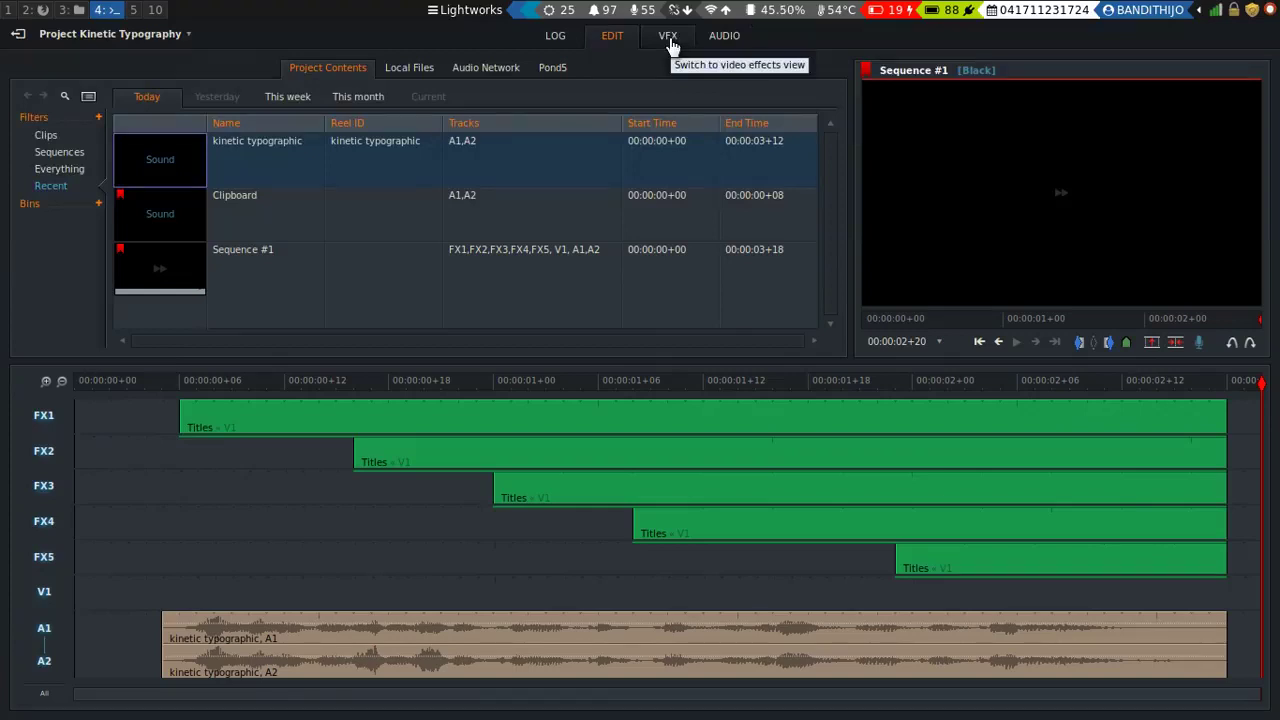
# Step: Check the project details, the Local Files, Audio Network and Pond5 sources, and the logging workspace for an export option
pyautogui.click(187, 42)
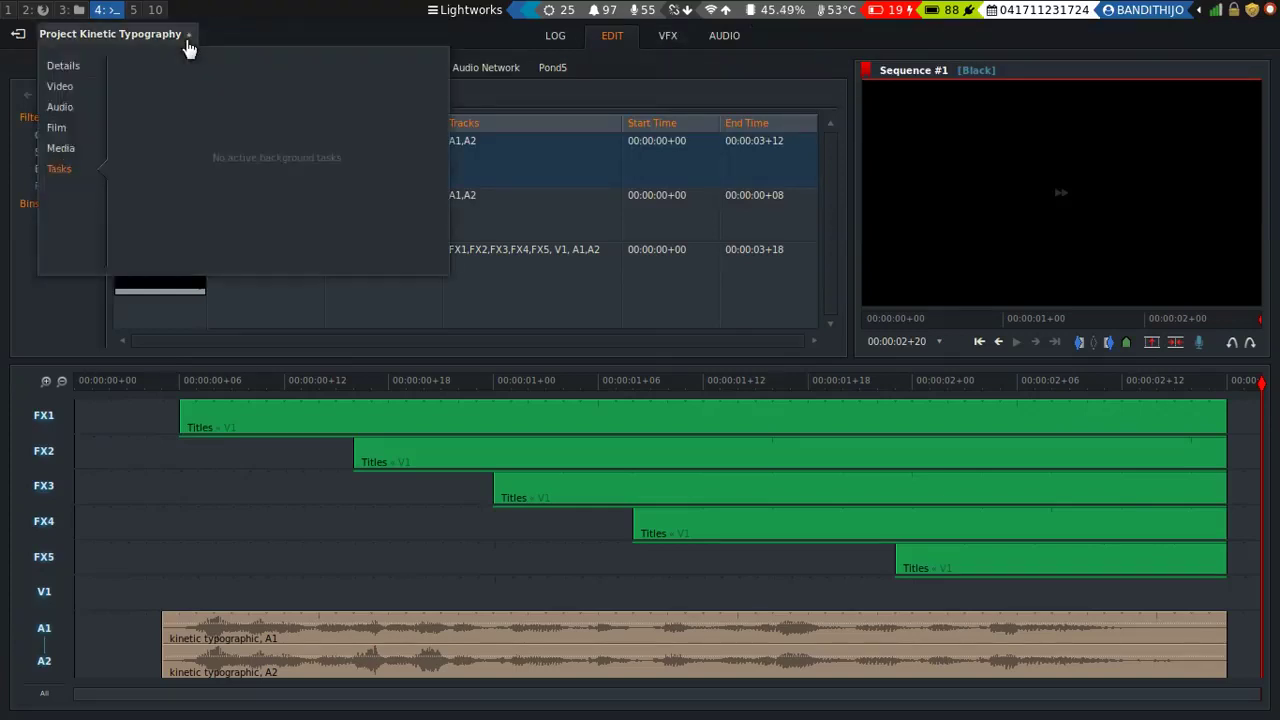
pyautogui.click(187, 44)
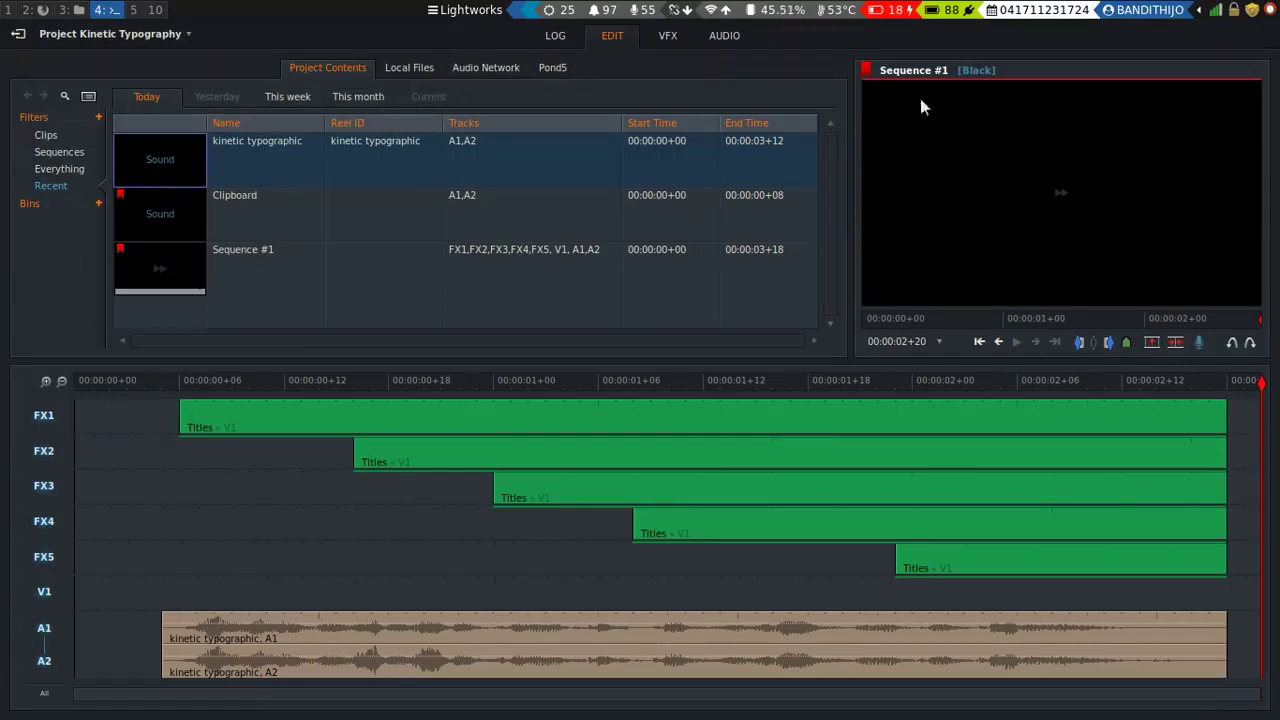
pyautogui.click(425, 68)
pyautogui.click(489, 70)
pyautogui.click(538, 70)
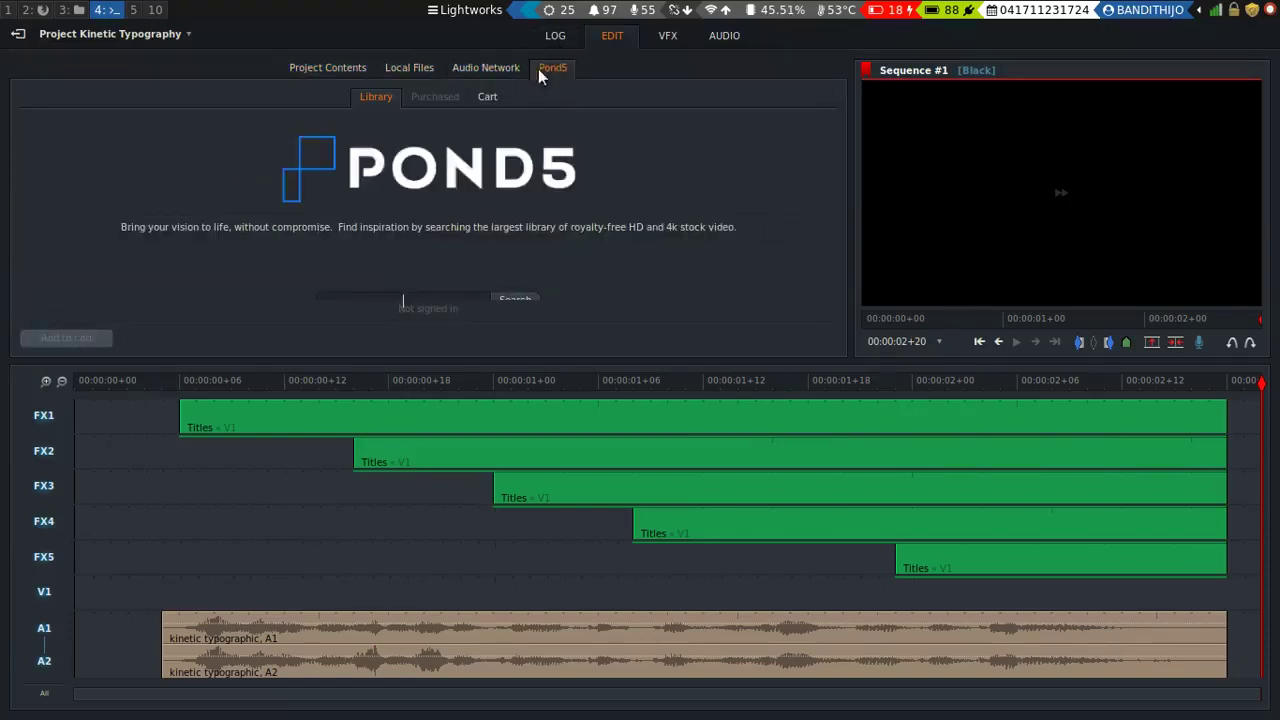
pyautogui.click(355, 70)
pyautogui.click(555, 40)
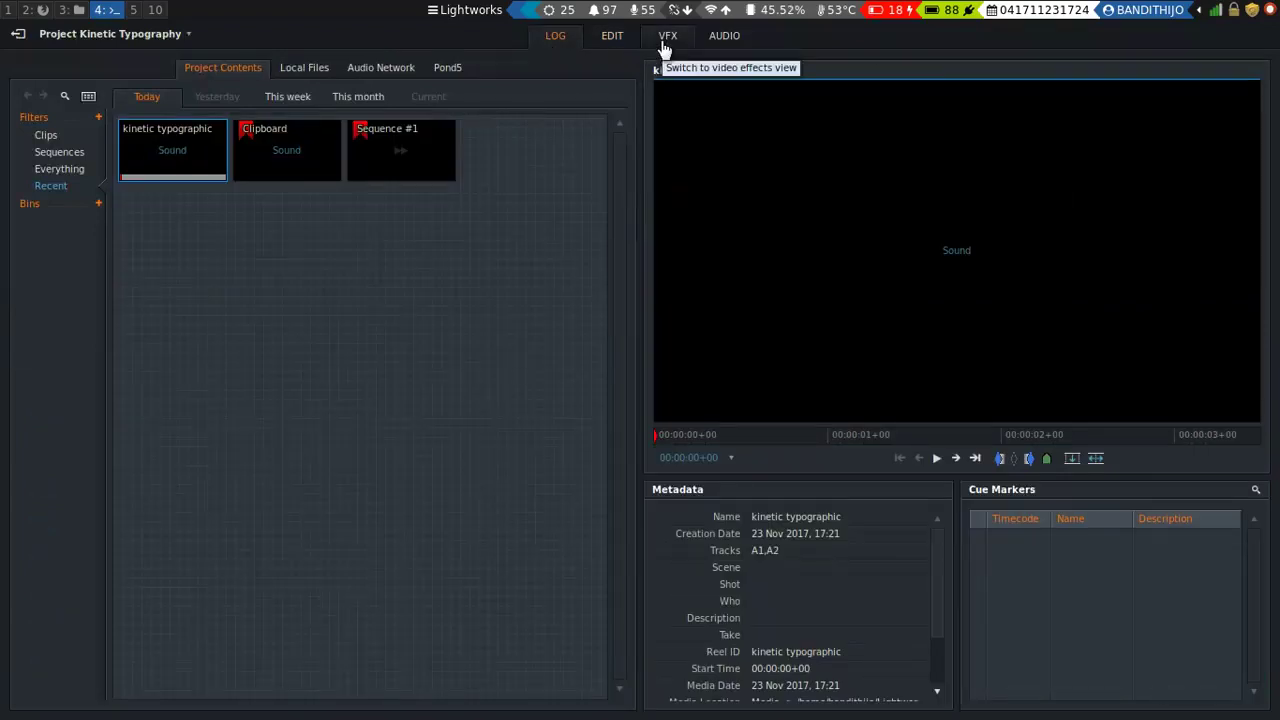
pyautogui.click(663, 38)
pyautogui.click(607, 40)
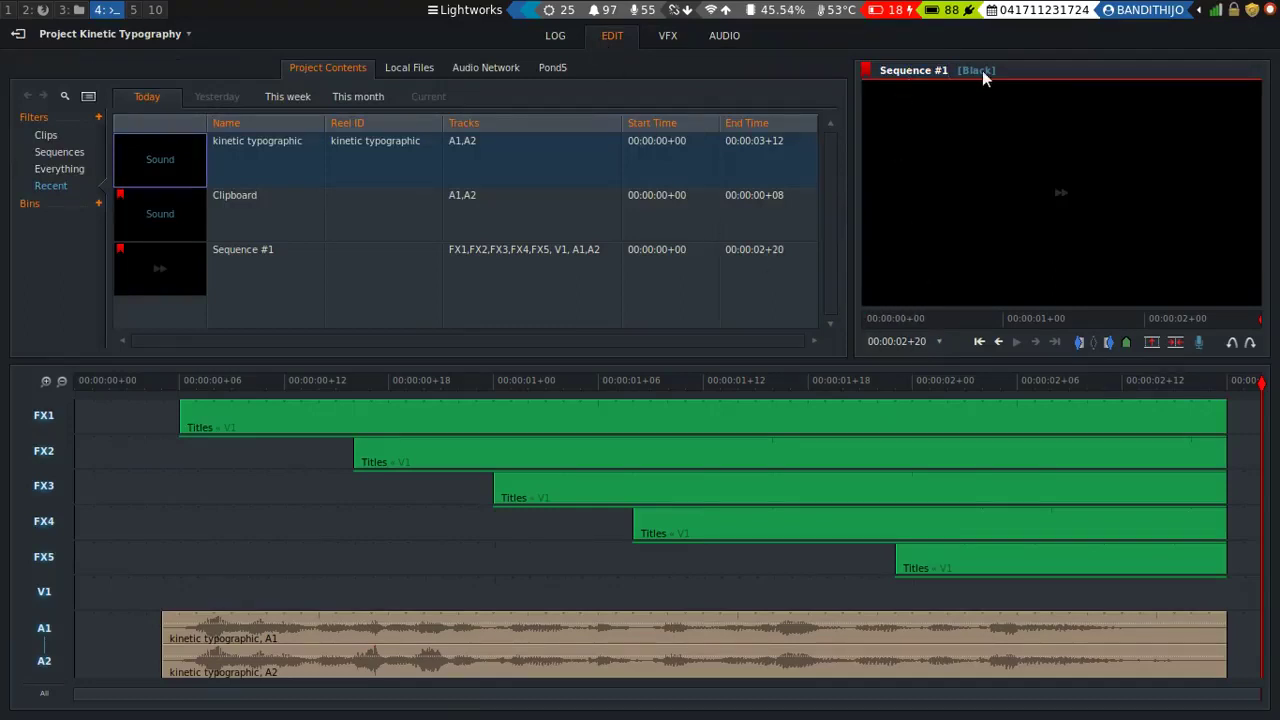
# Step: Set up a YouTube export of Sequence #1 with size 720p and the whole sequence as region
pyautogui.rightClick(870, 76)
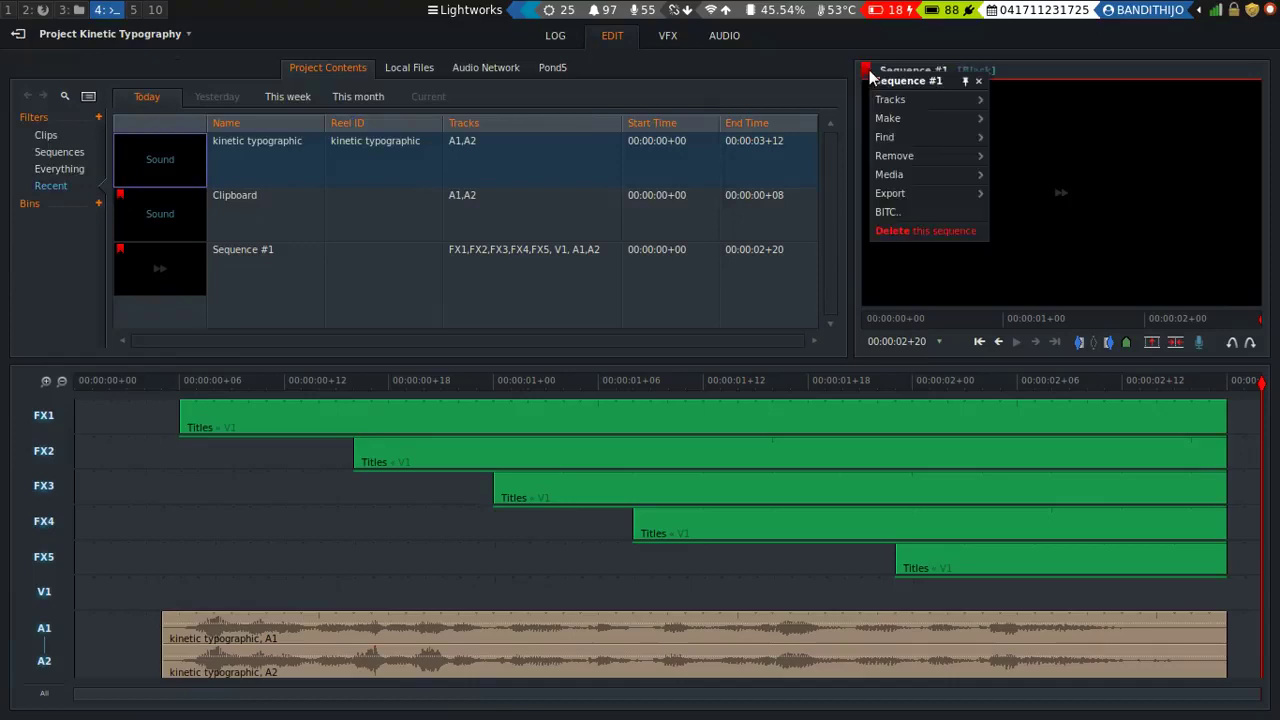
pyautogui.moveTo(905, 196)
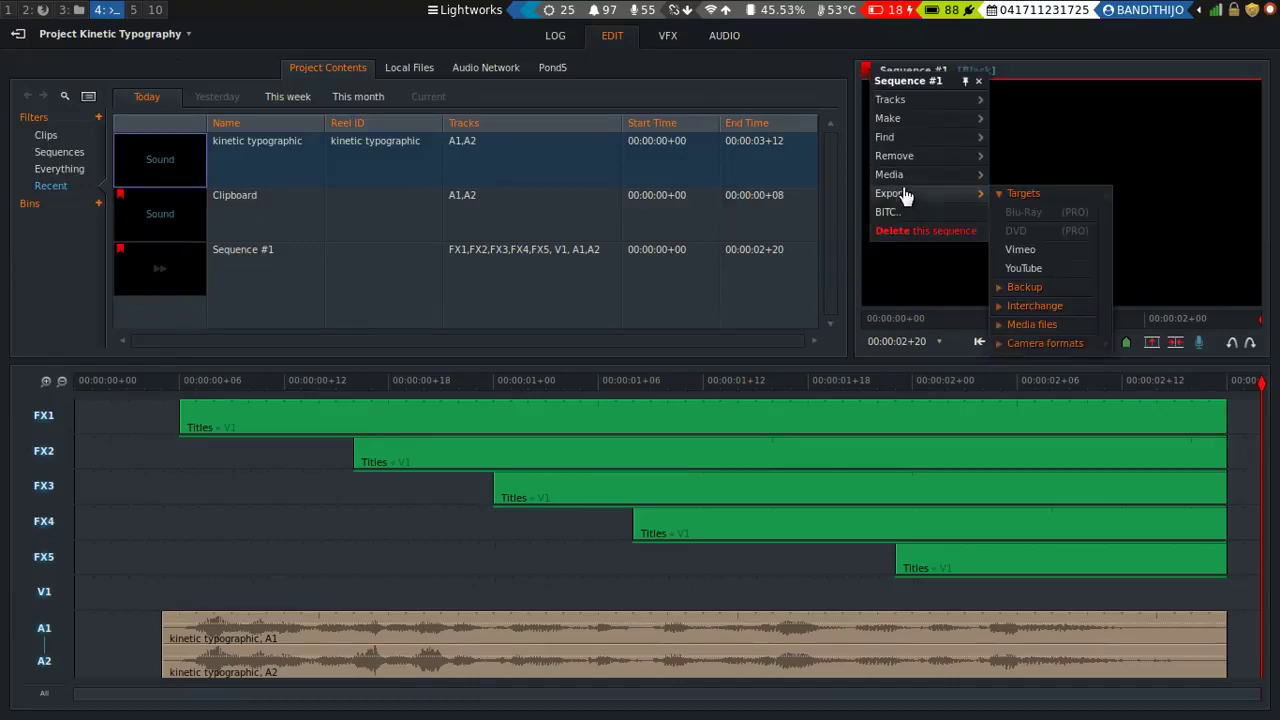
pyautogui.click(1024, 268)
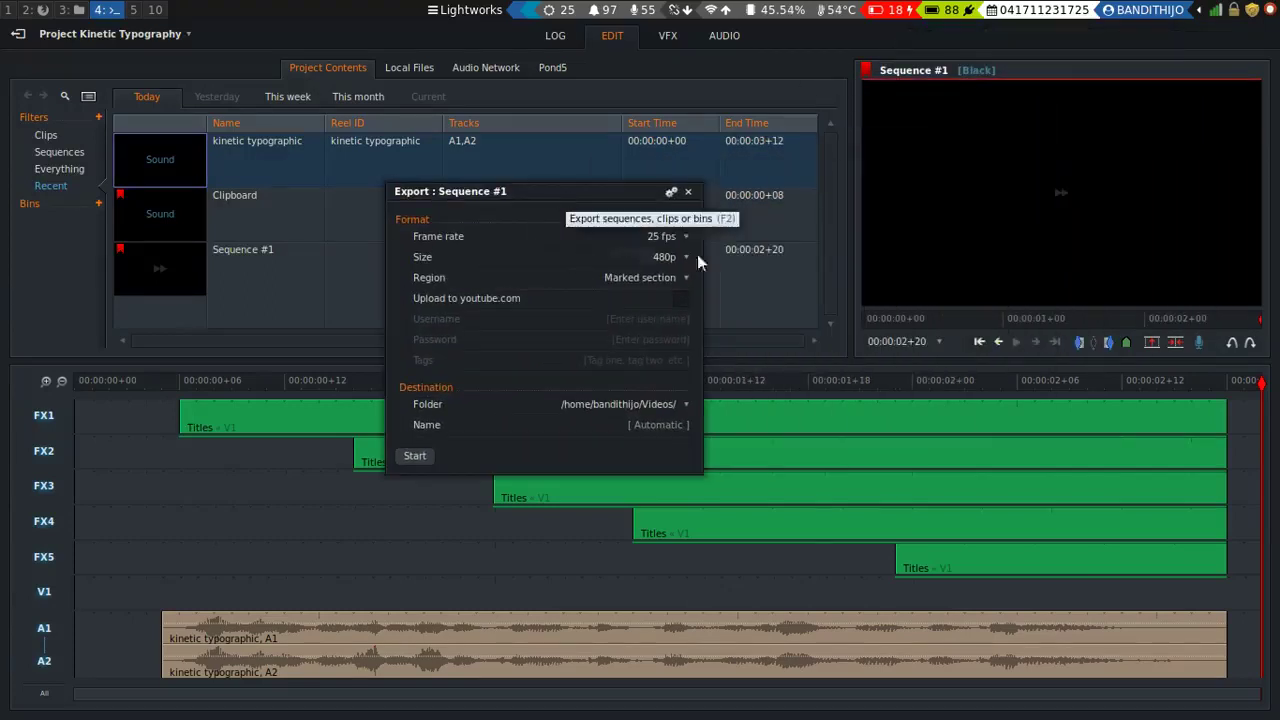
pyautogui.click(688, 259)
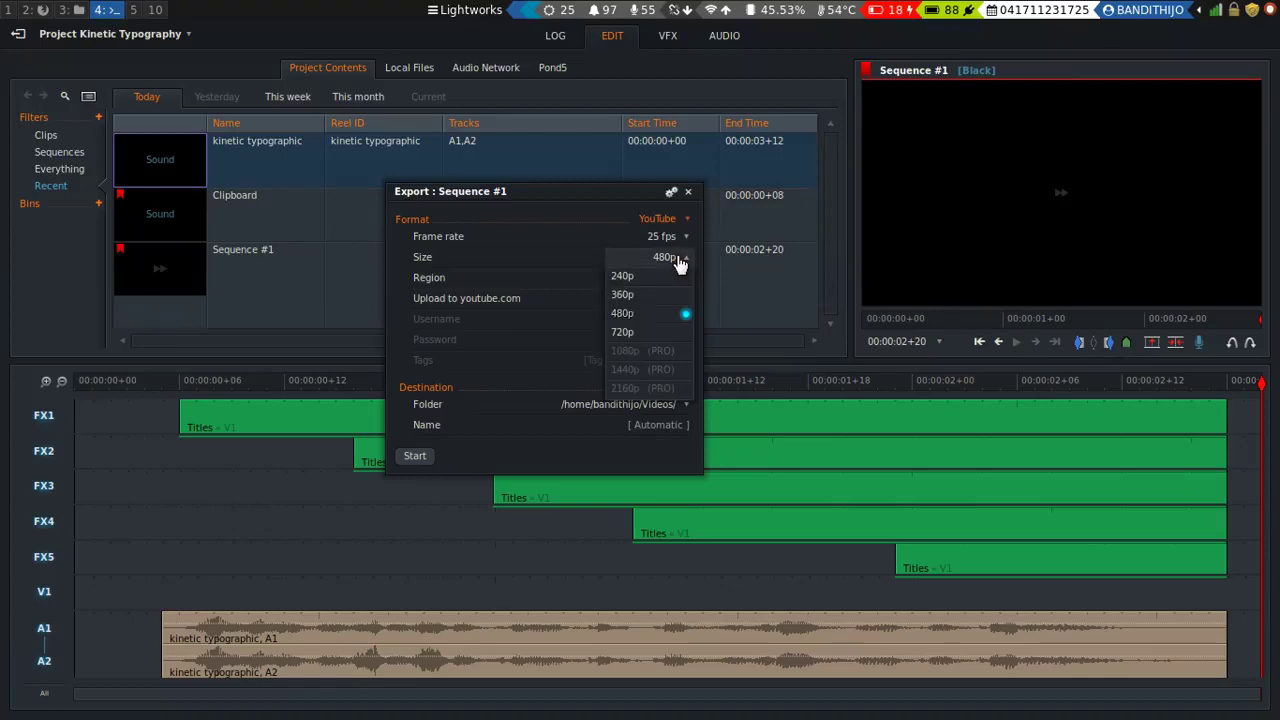
pyautogui.click(665, 332)
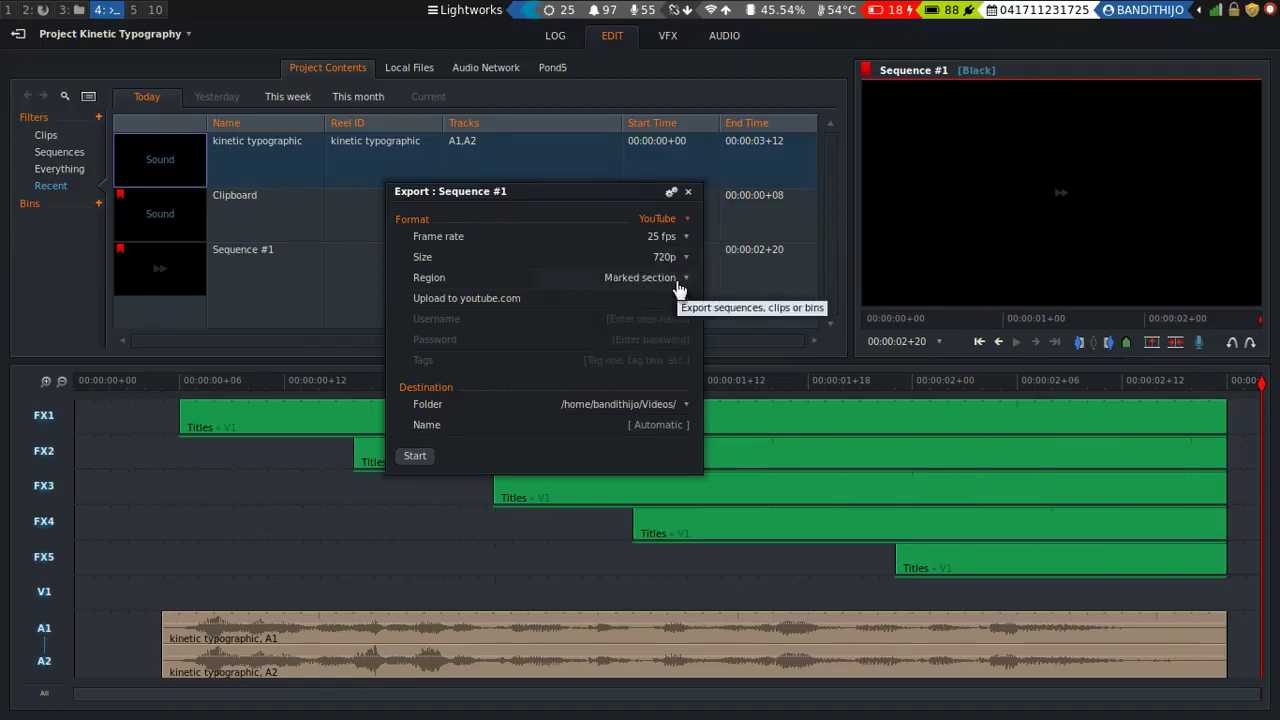
pyautogui.click(678, 284)
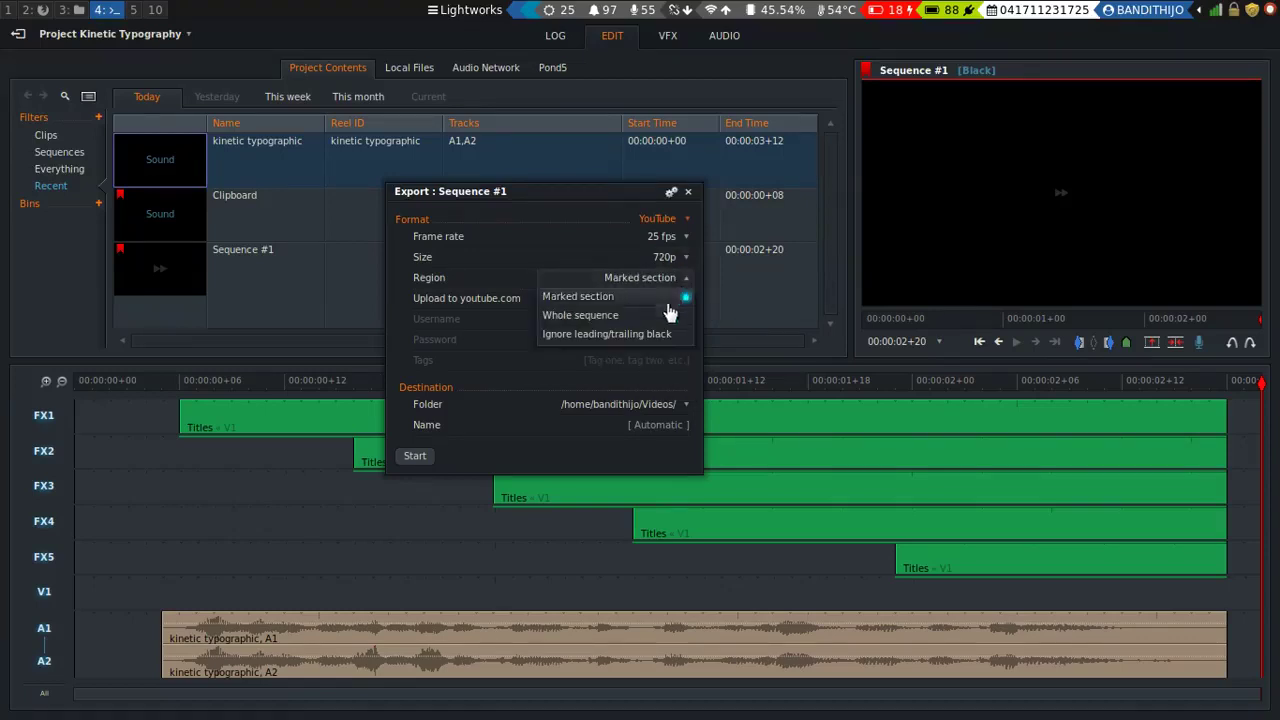
pyautogui.click(660, 317)
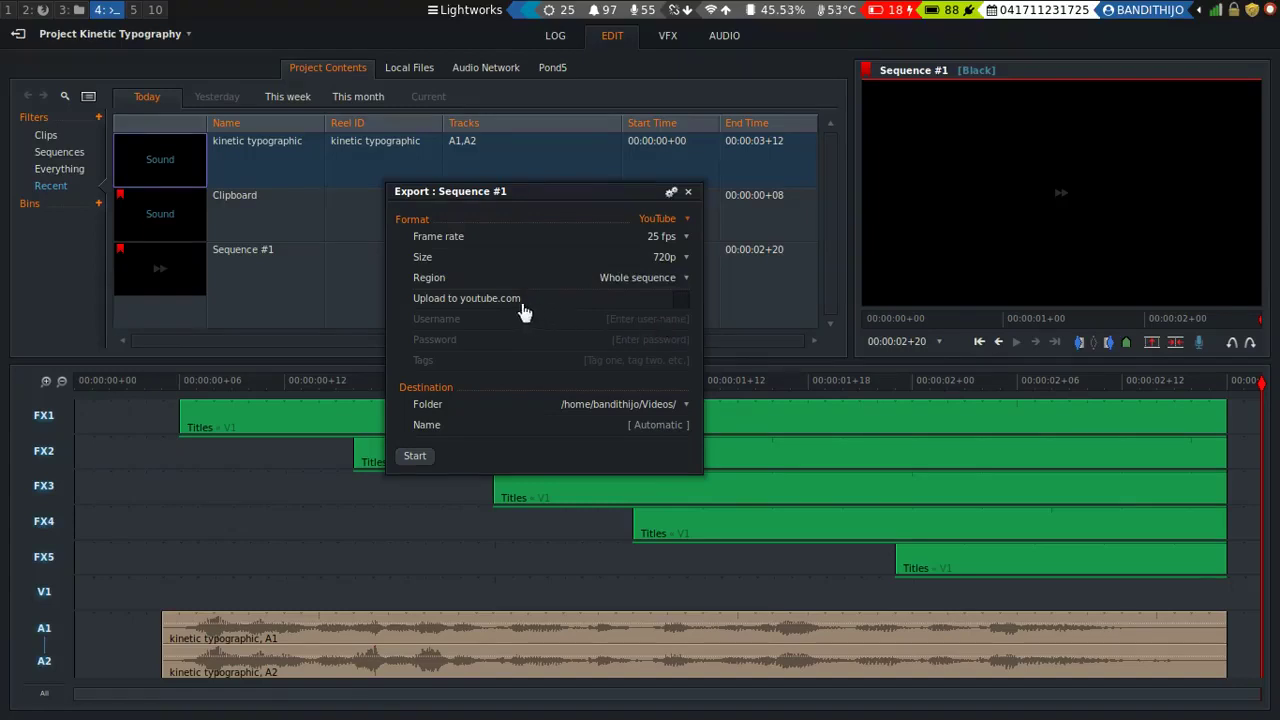
# Step: Name the export Kinetic Typographic Simple and start exporting the sequence
pyautogui.click(668, 428)
pyautogui.write('Kinetic Typographic ')
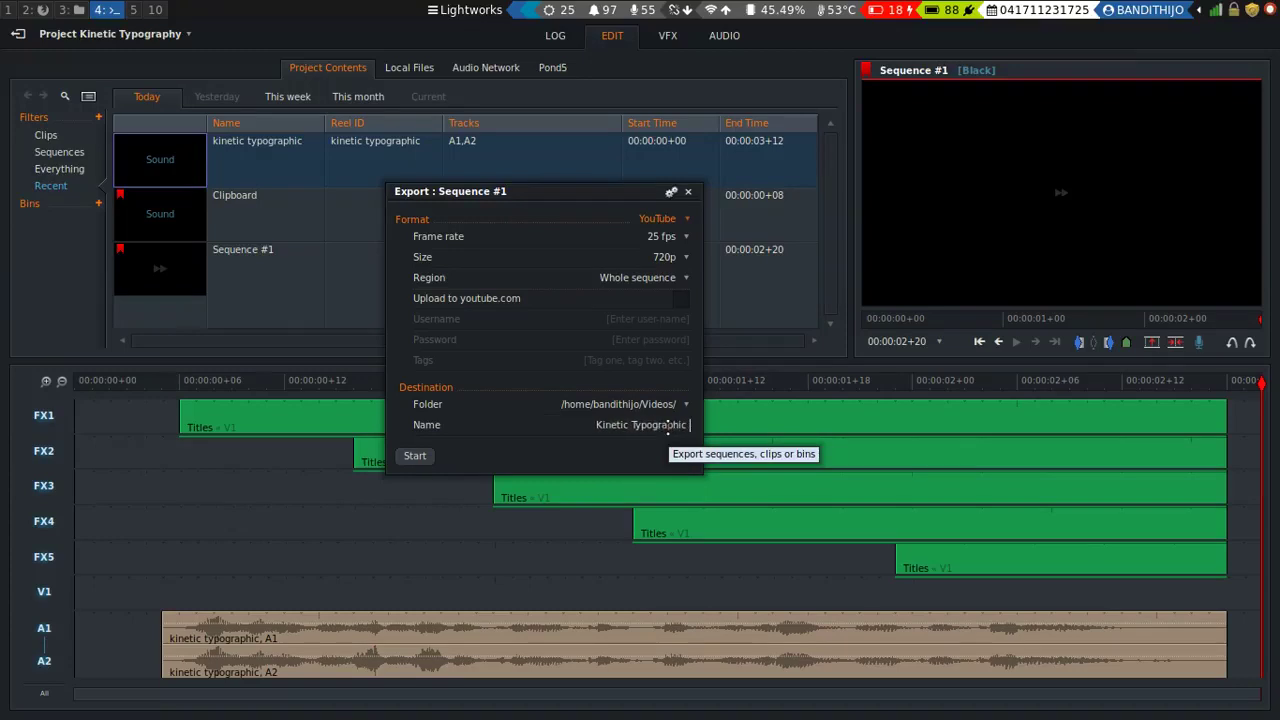
pyautogui.write('Simple')
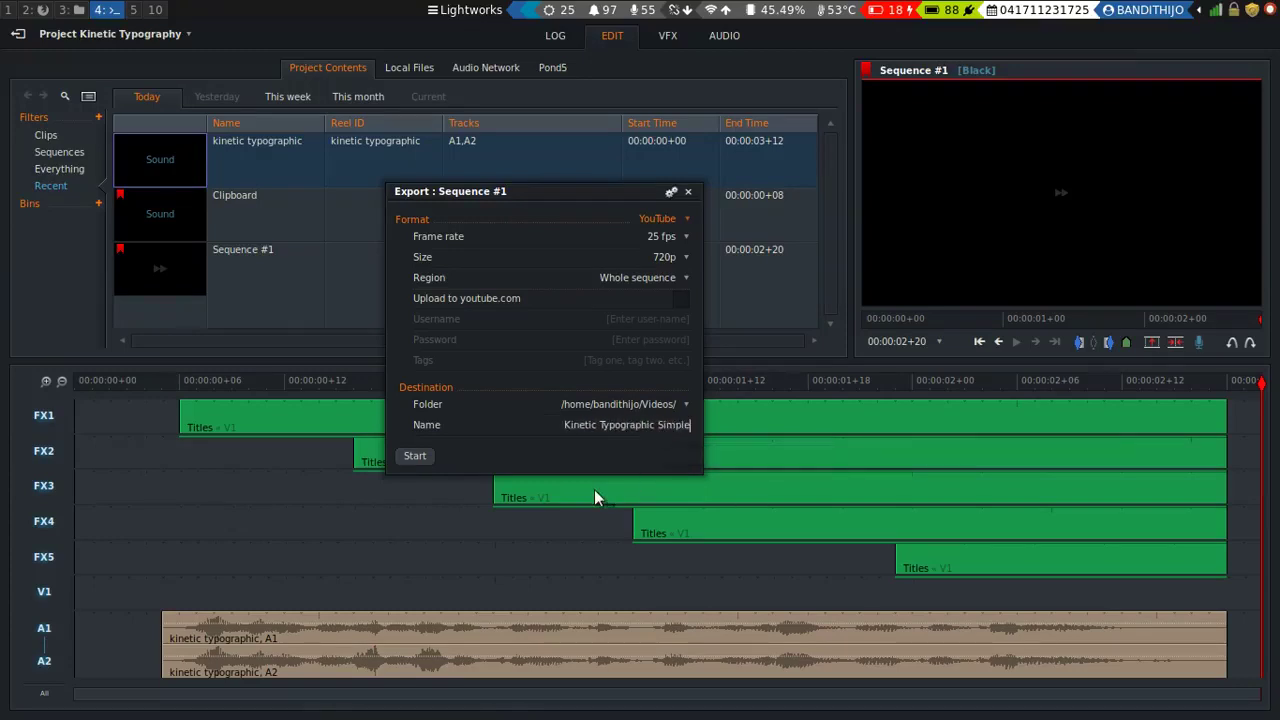
pyautogui.click(432, 458)
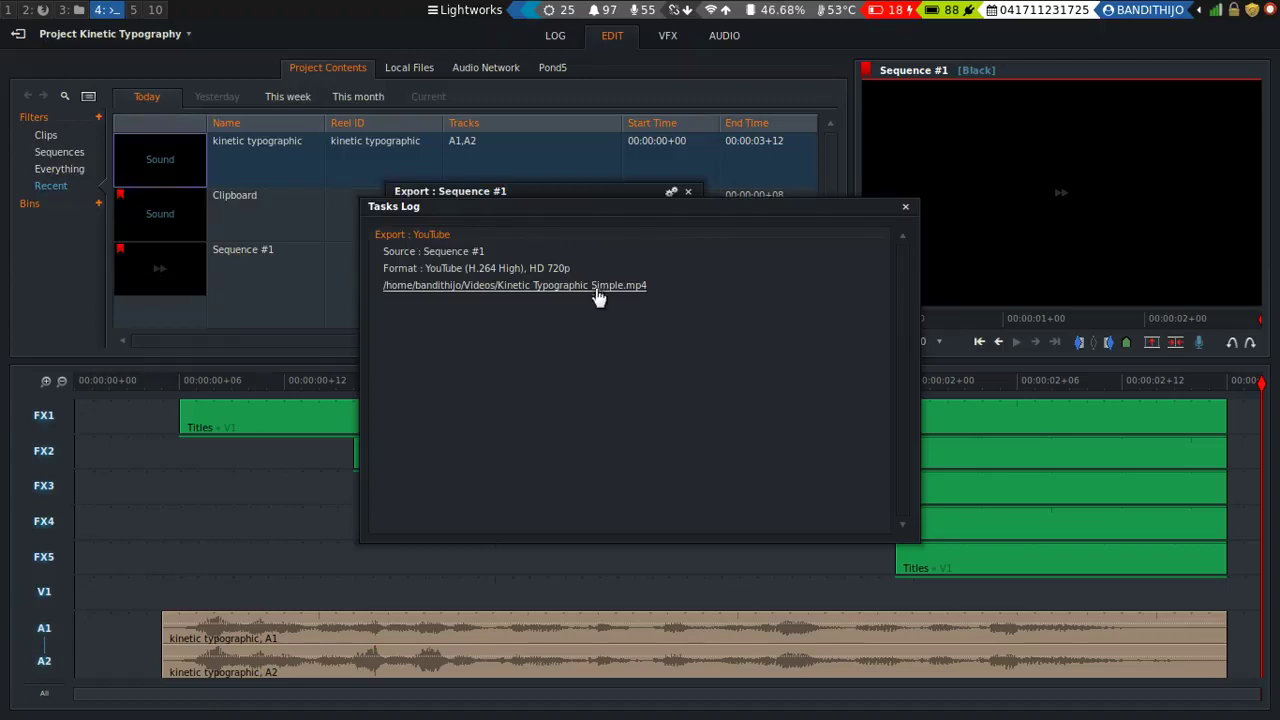
# Step: Open the exported Kinetic Typographic Simple.mp4 in the Videos folder from the tasks log and play it twice
pyautogui.click(594, 286)
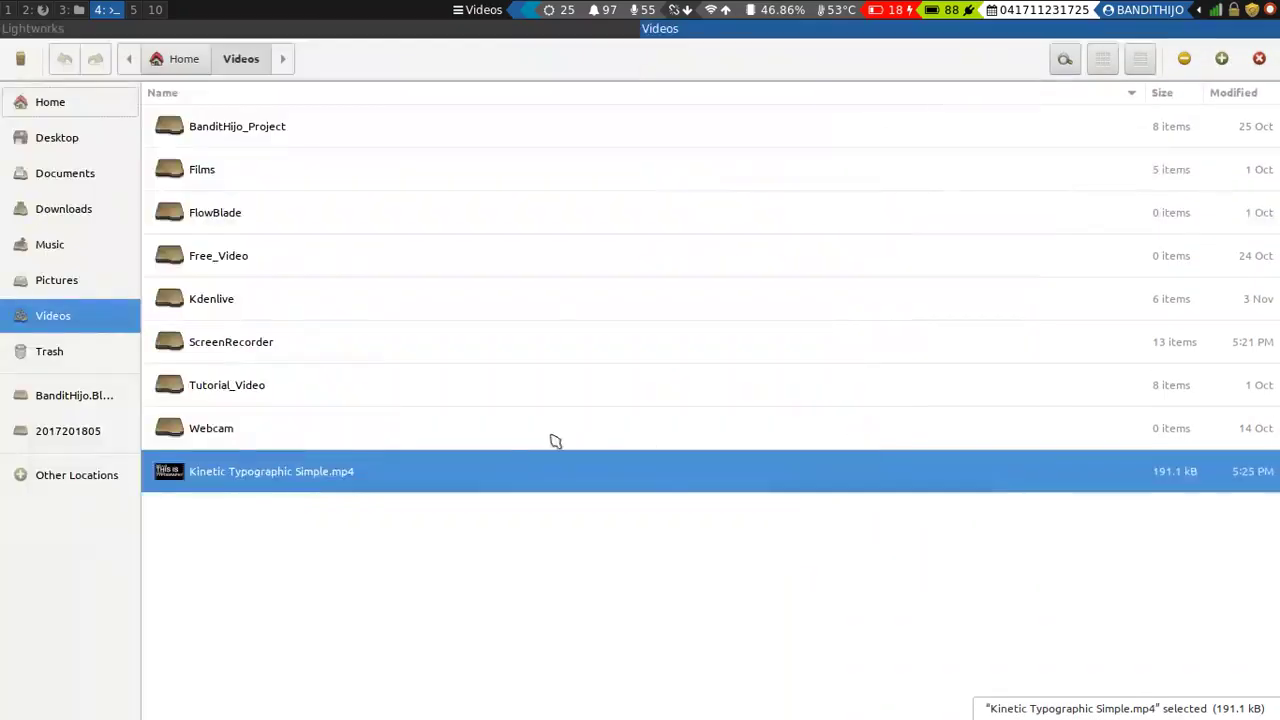
pyautogui.doubleClick(509, 471)
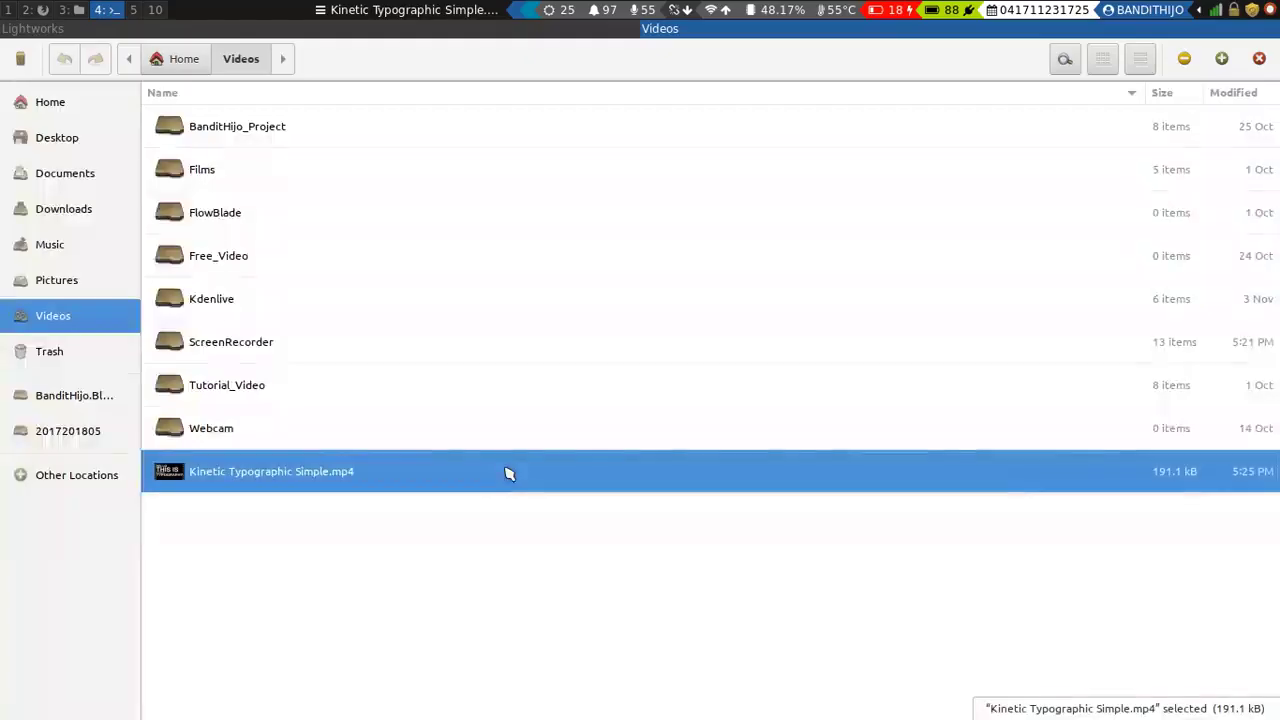
pyautogui.doubleClick(509, 471)
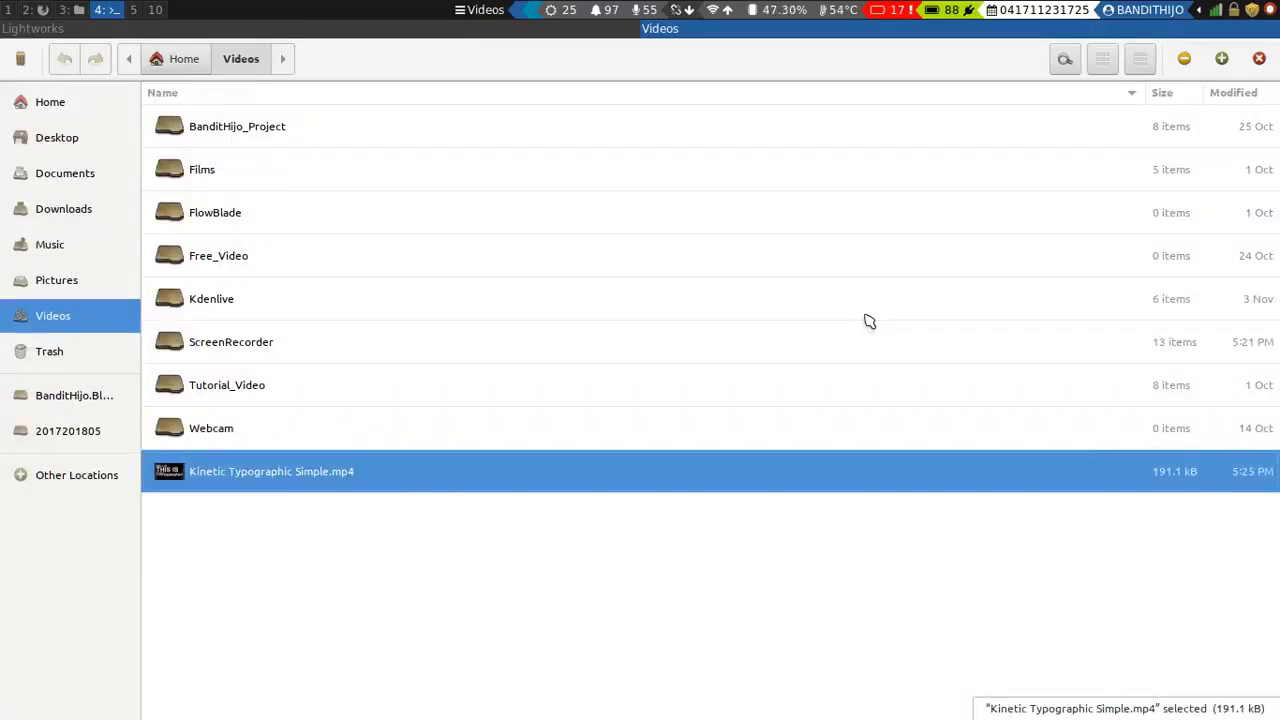
pyautogui.press('super+0')
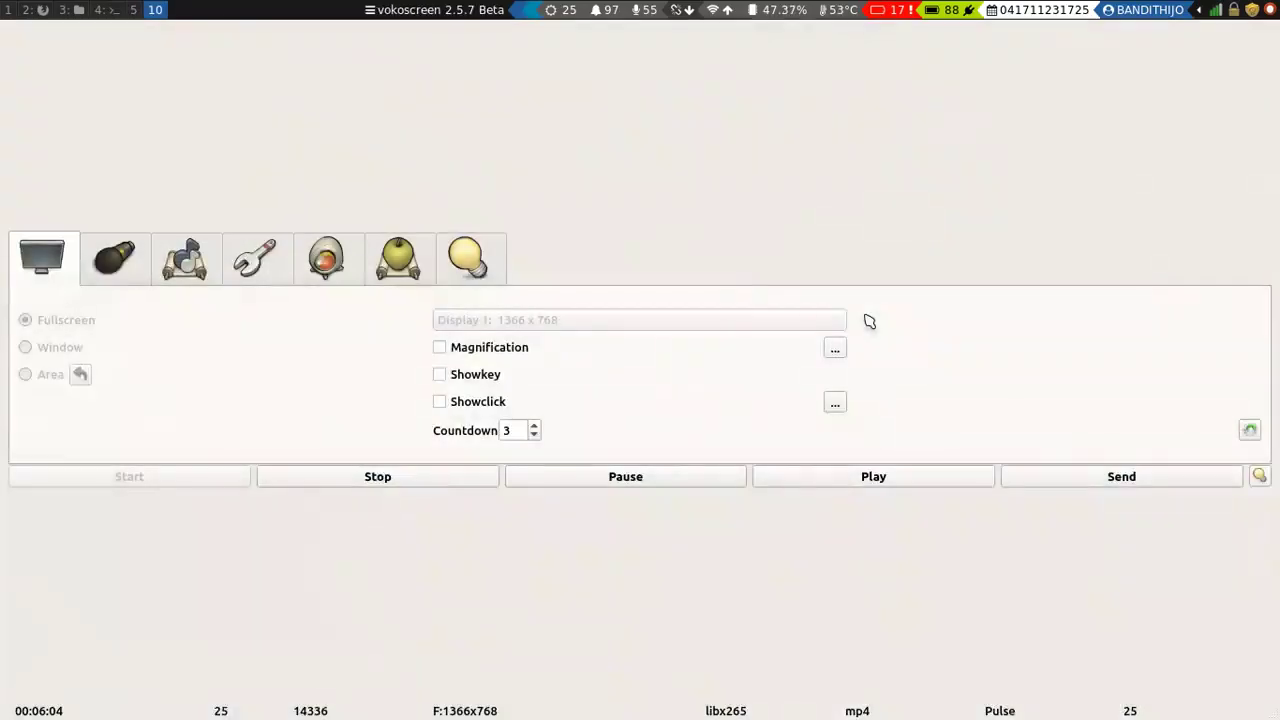